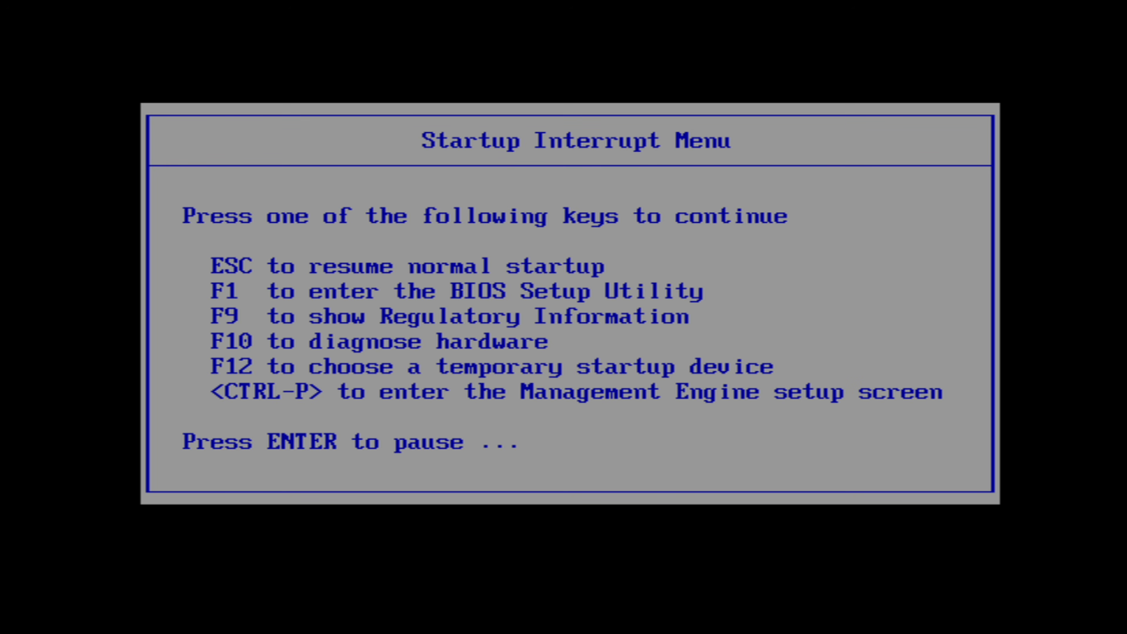
# Boot the computer from the temporary startup device USB HDD: Generic USB Device.
pyautogui.press('F1')
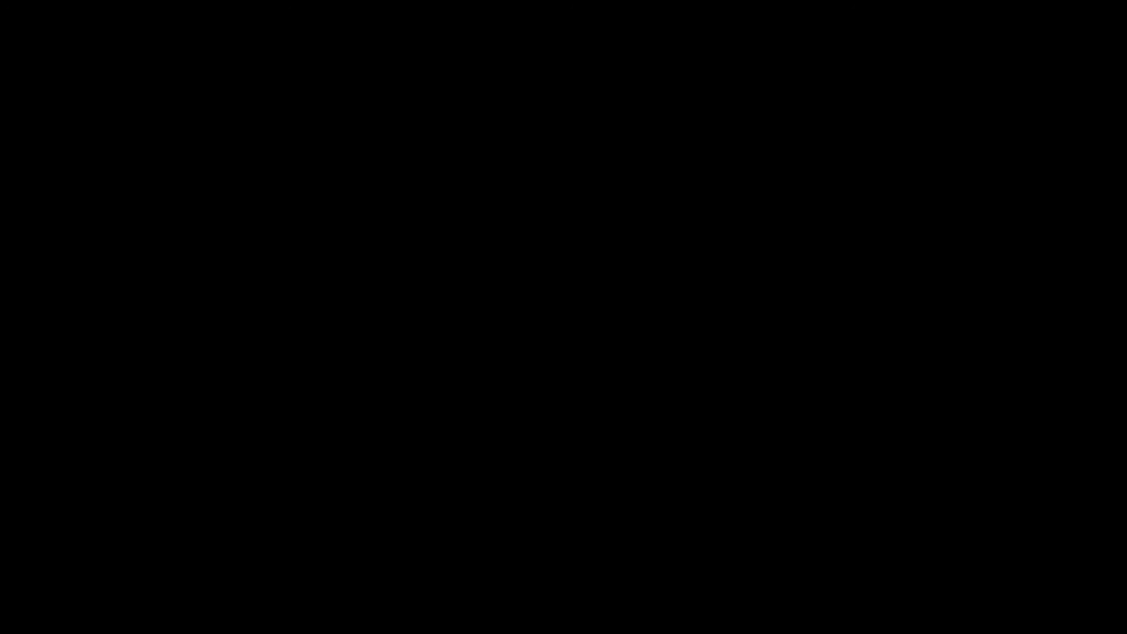
pyautogui.press('Down')
pyautogui.press('Down')
pyautogui.press('Down')
pyautogui.press('Down')
pyautogui.press('Down')
pyautogui.press('Down')
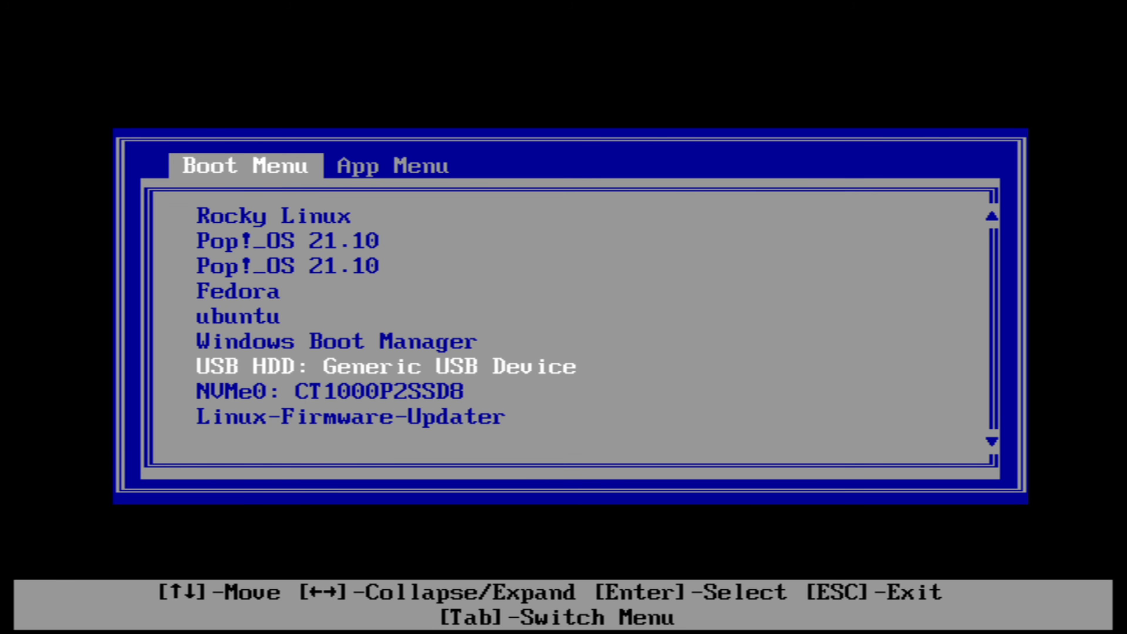
pyautogui.press('Return')
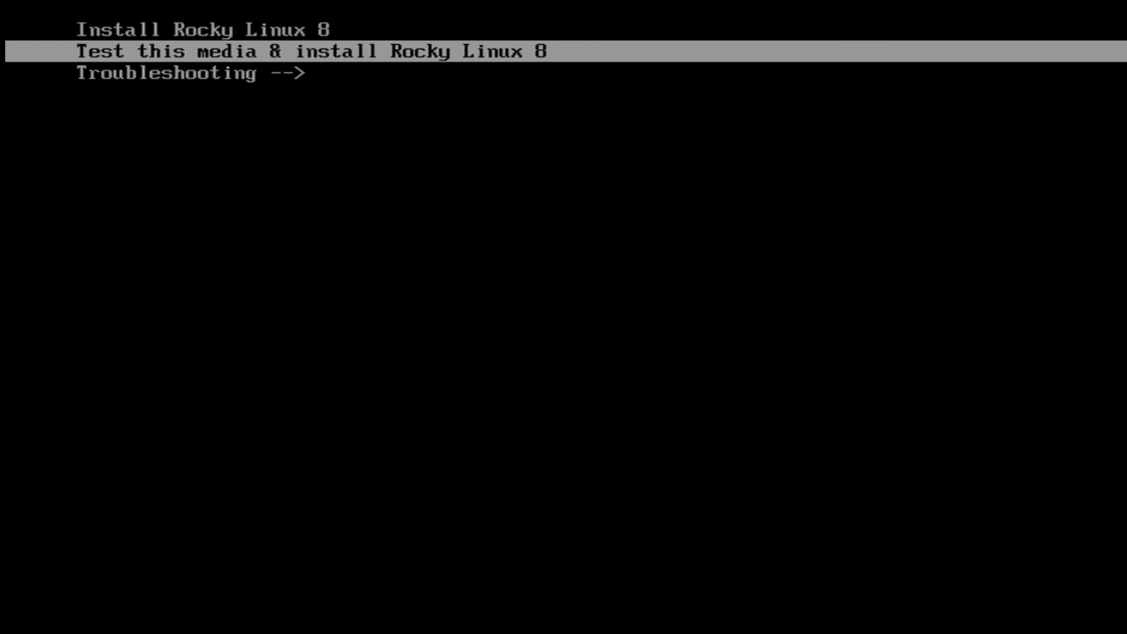
# Start the Rocky Linux 8 installation without testing the media and continue with English (United States) as the installer language.
pyautogui.press('Up')
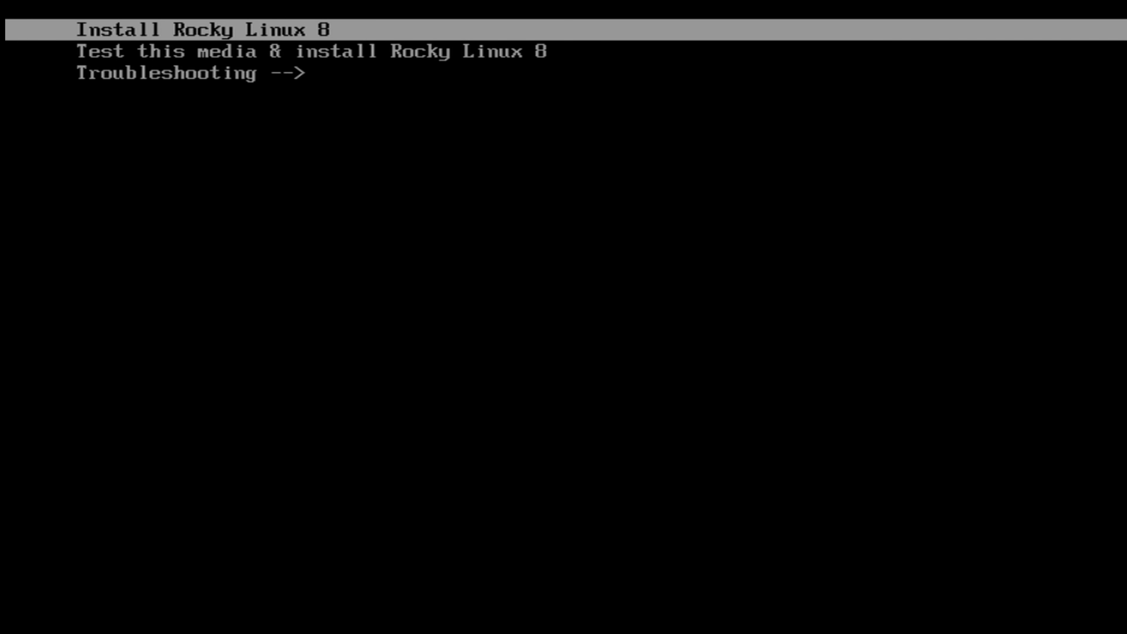
pyautogui.press('Return')
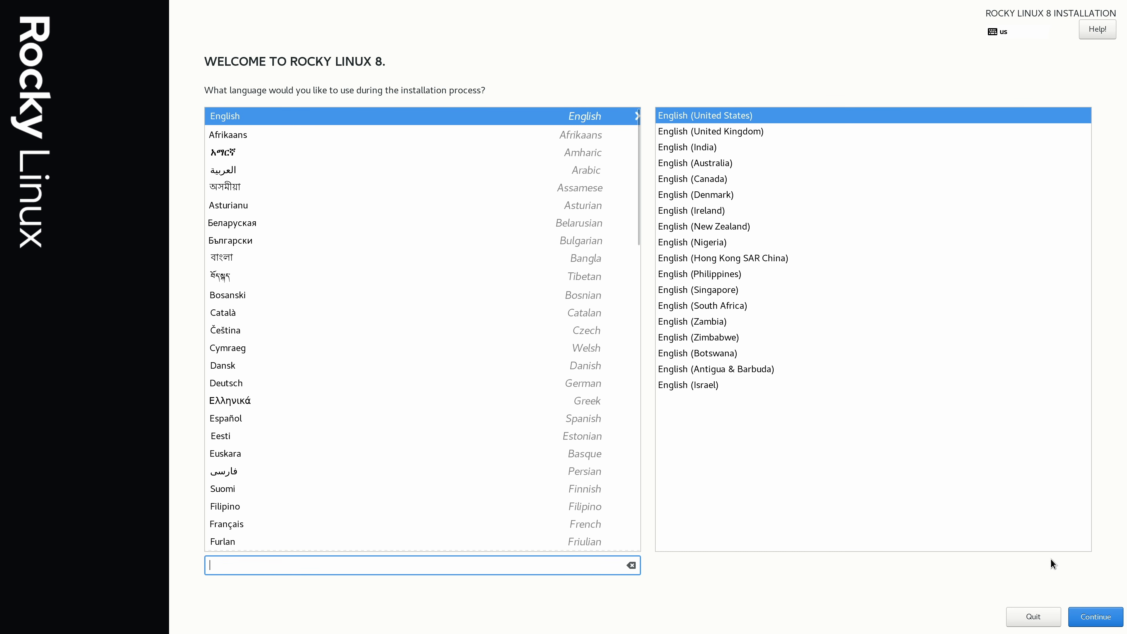
pyautogui.click(1097, 623)
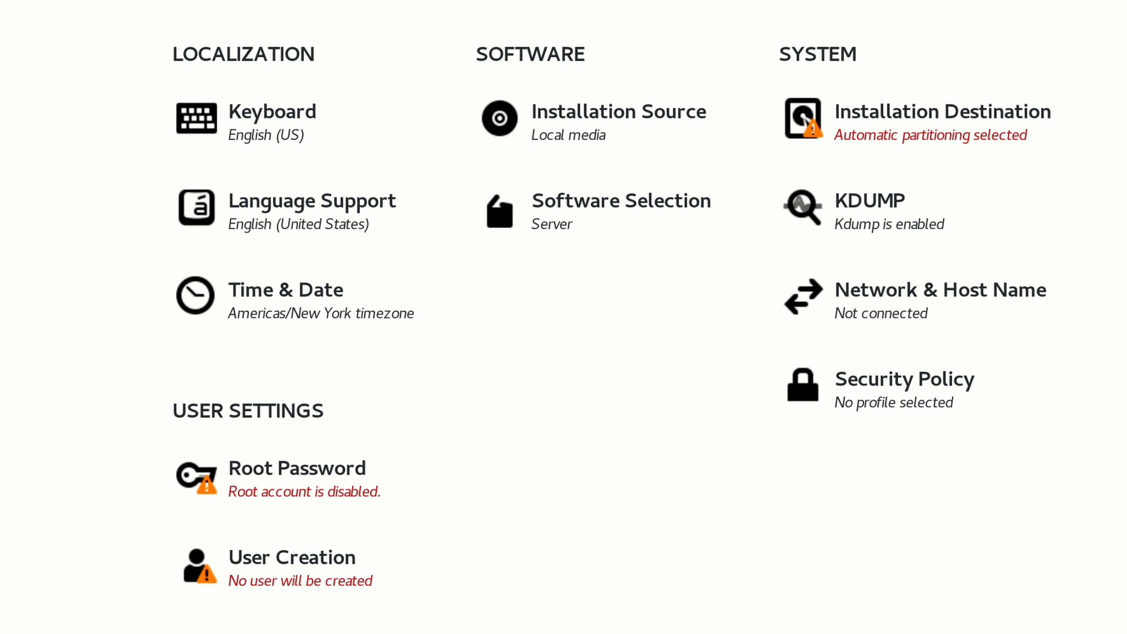
# Turn on the Ethernet connection enp0s20f0u7u2 in the network settings and return to the installation summary.
pyautogui.click(920, 319)
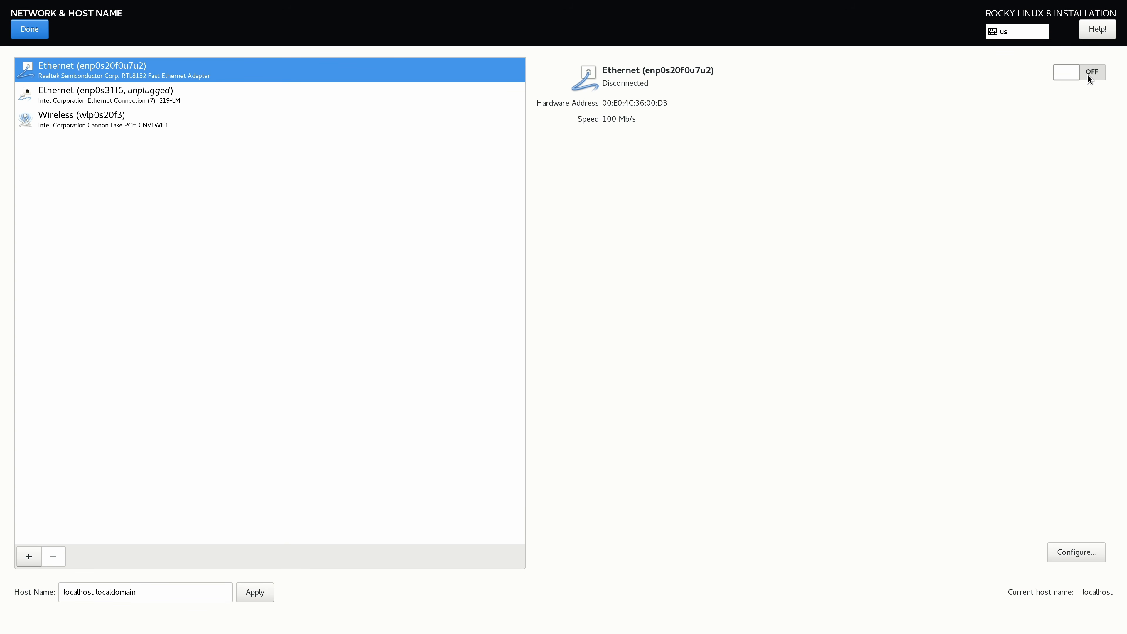
pyautogui.click(1087, 76)
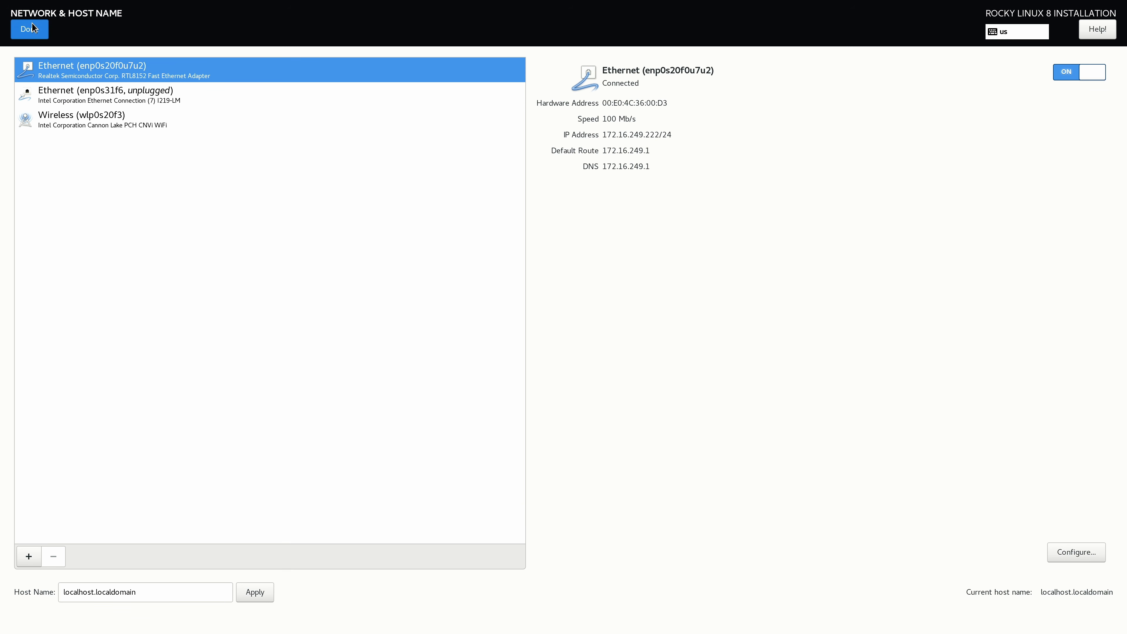
pyautogui.click(29, 28)
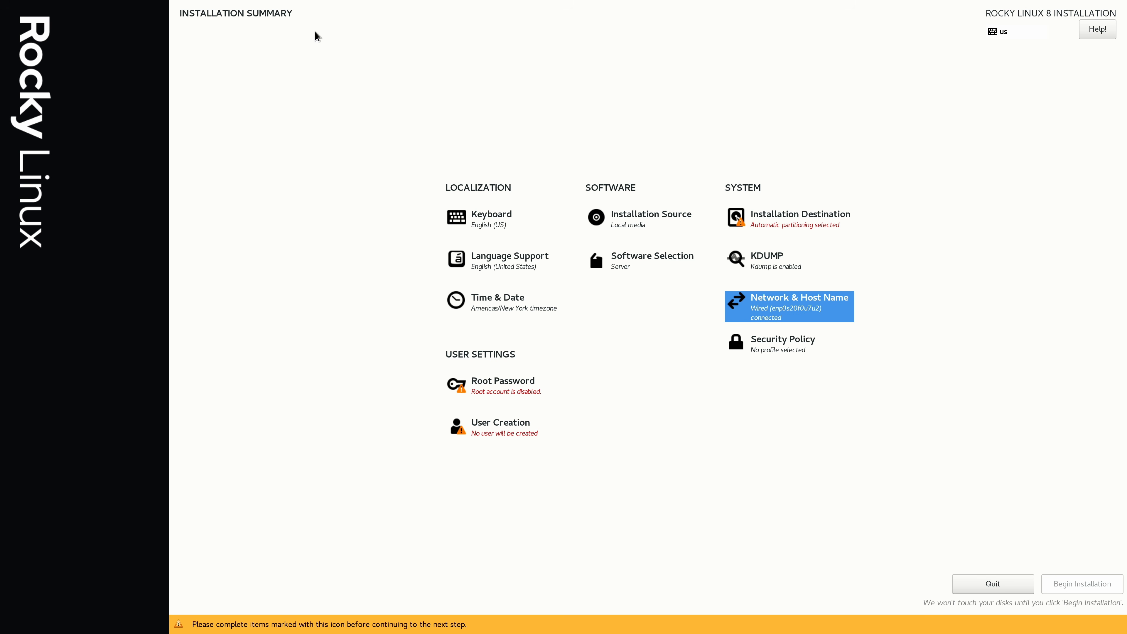
# Review the keyboard layout settings and the list of layouts available to add, without adding any.
pyautogui.click(505, 232)
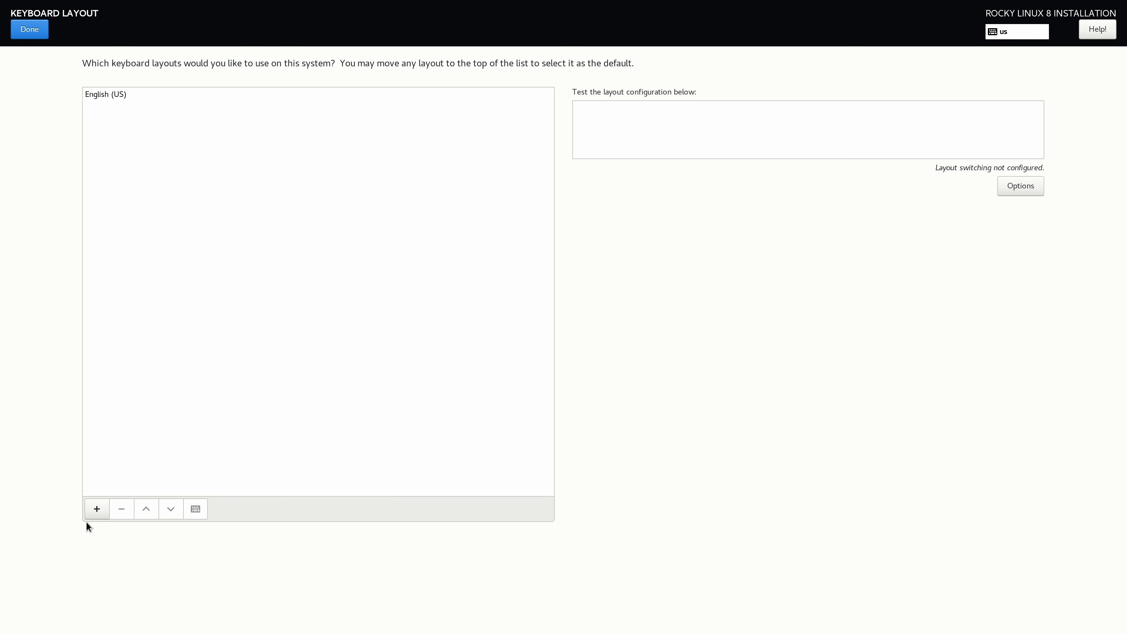
pyautogui.click(96, 515)
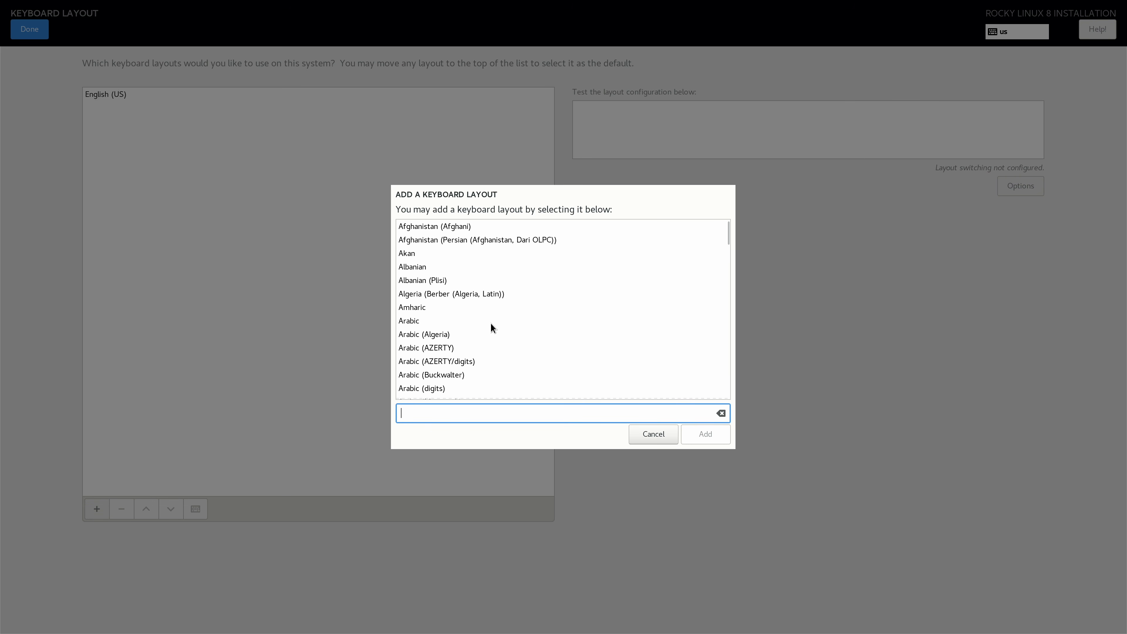
pyautogui.click(649, 438)
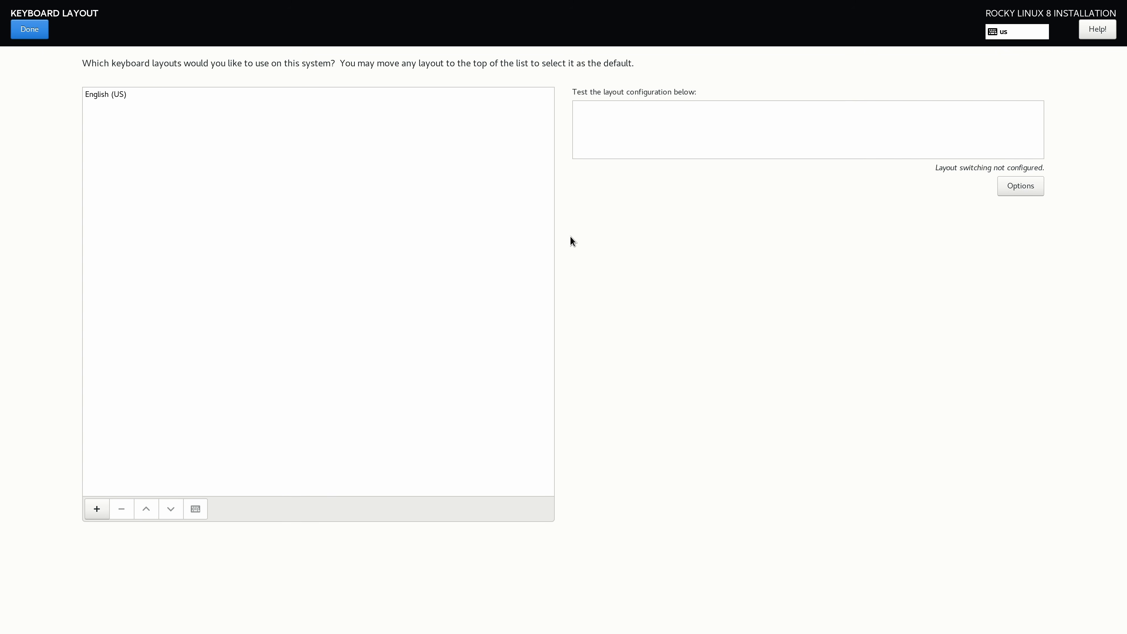
pyautogui.click(30, 31)
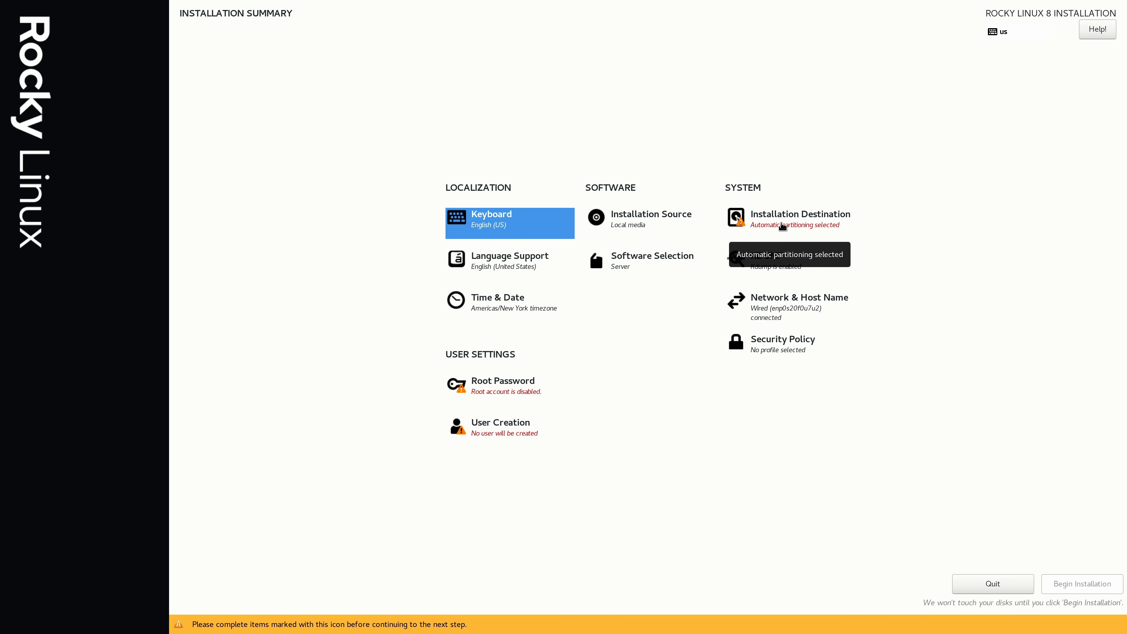
# Set the CT1000P2SSD8 disk as the automatically partitioned installation destination, deleting all existing partitions to reclaim space.
pyautogui.click(781, 225)
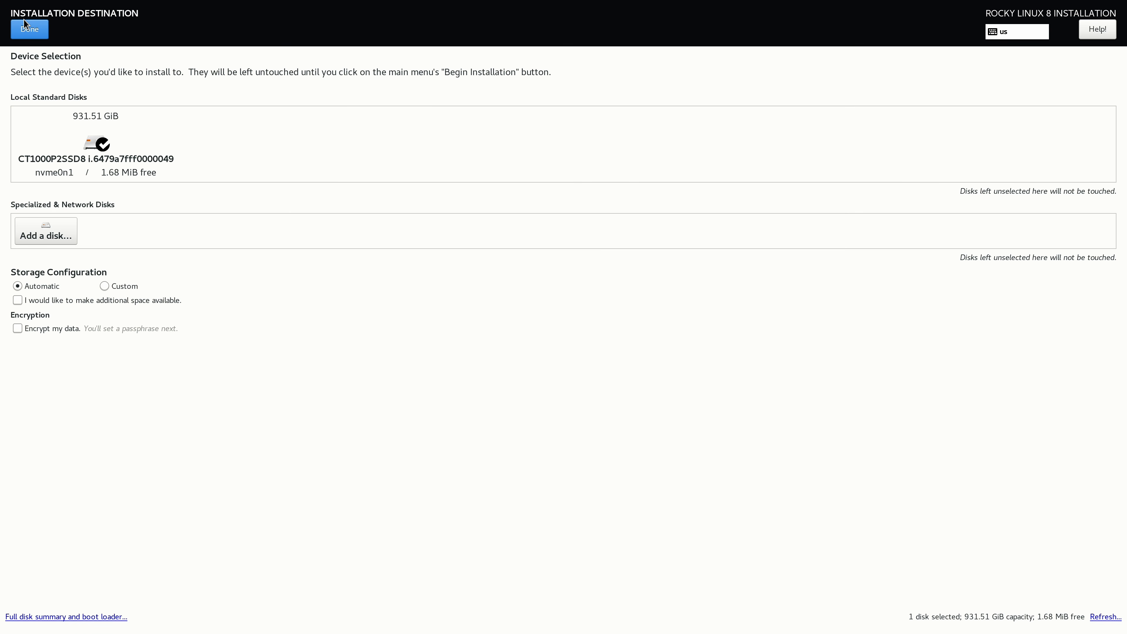
pyautogui.click(26, 29)
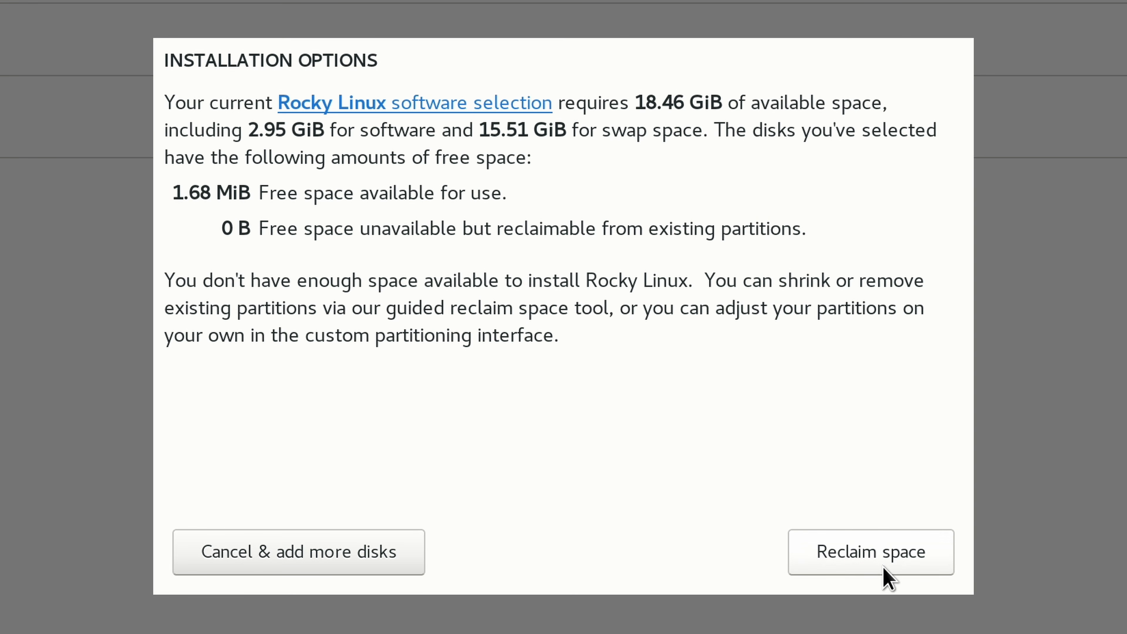
pyautogui.click(868, 555)
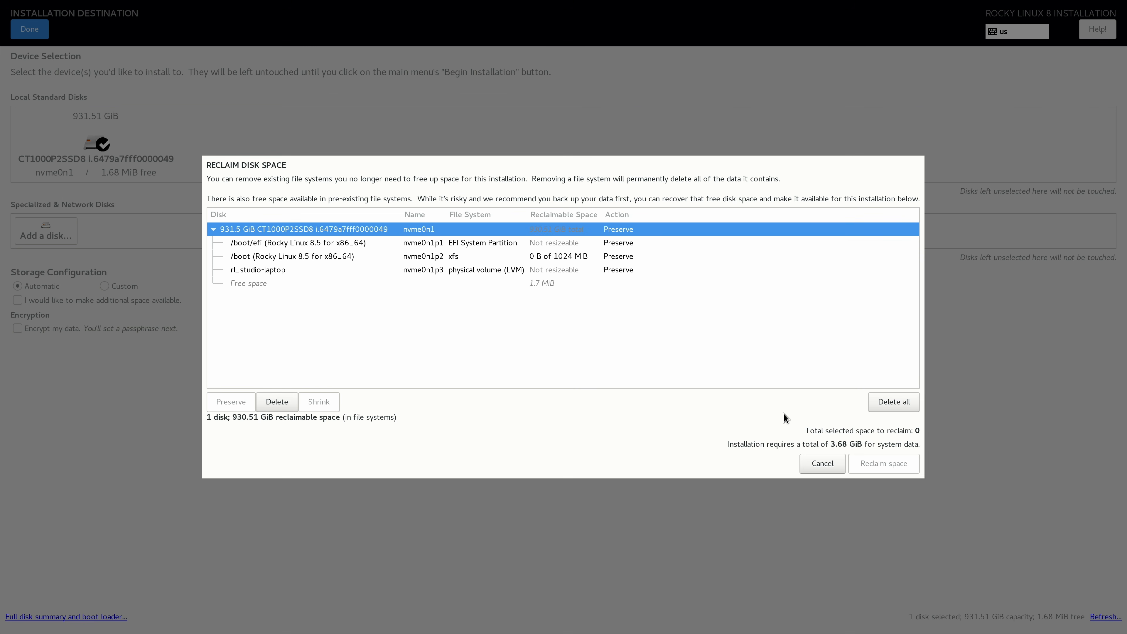
pyautogui.click(893, 402)
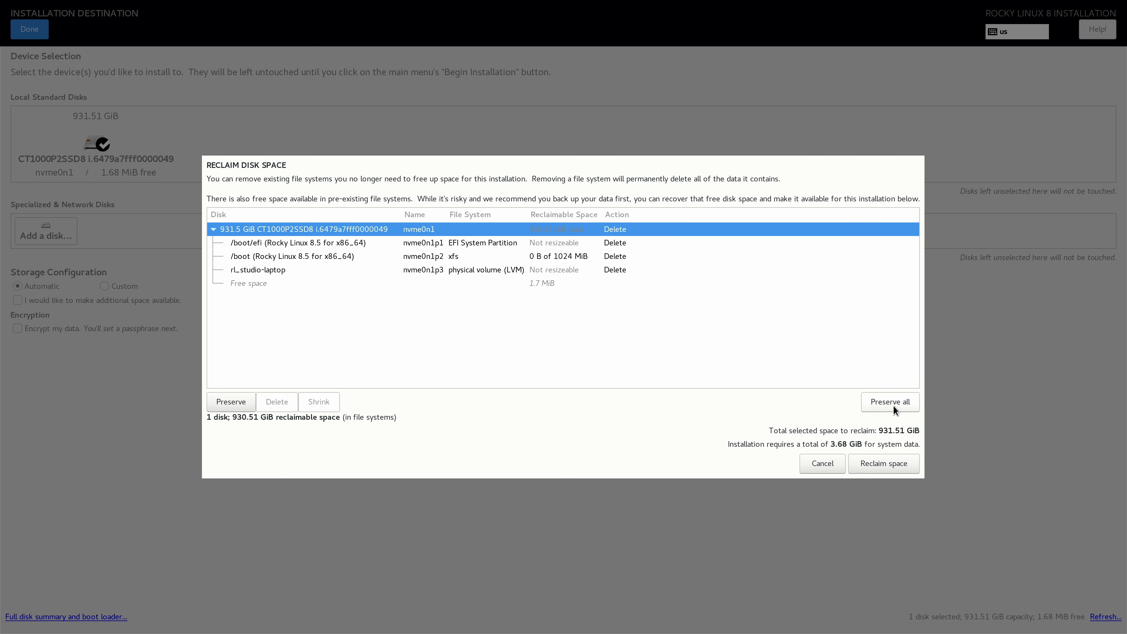
pyautogui.click(883, 462)
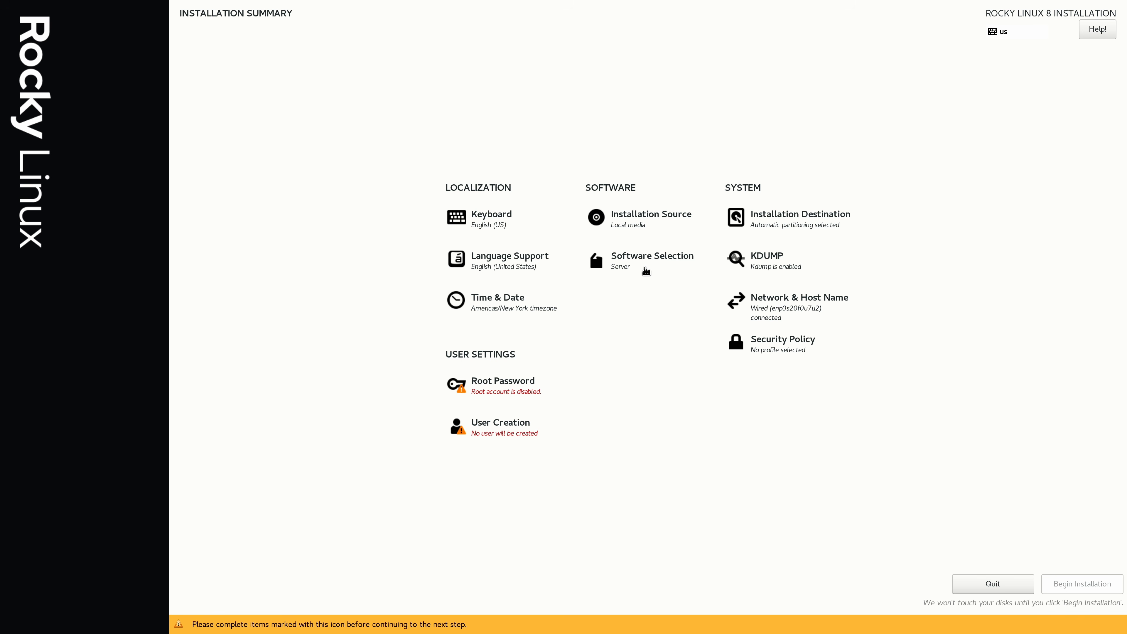
# Add GNOME, Performance Tools, Security Tools and System Tools to the Server software selection.
pyautogui.click(646, 270)
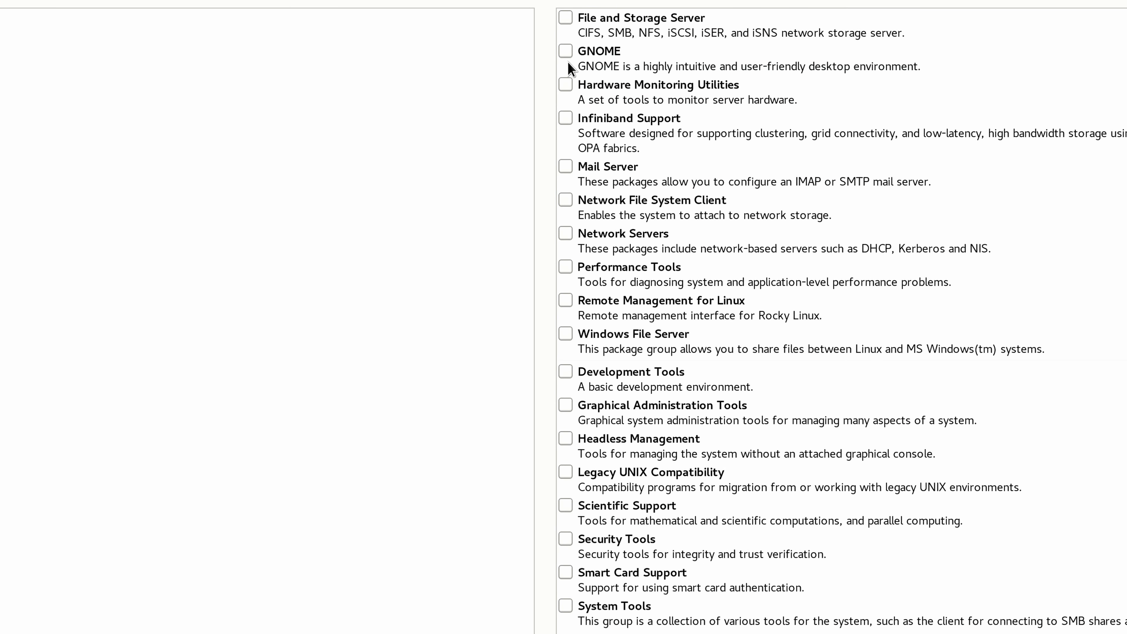
pyautogui.click(565, 52)
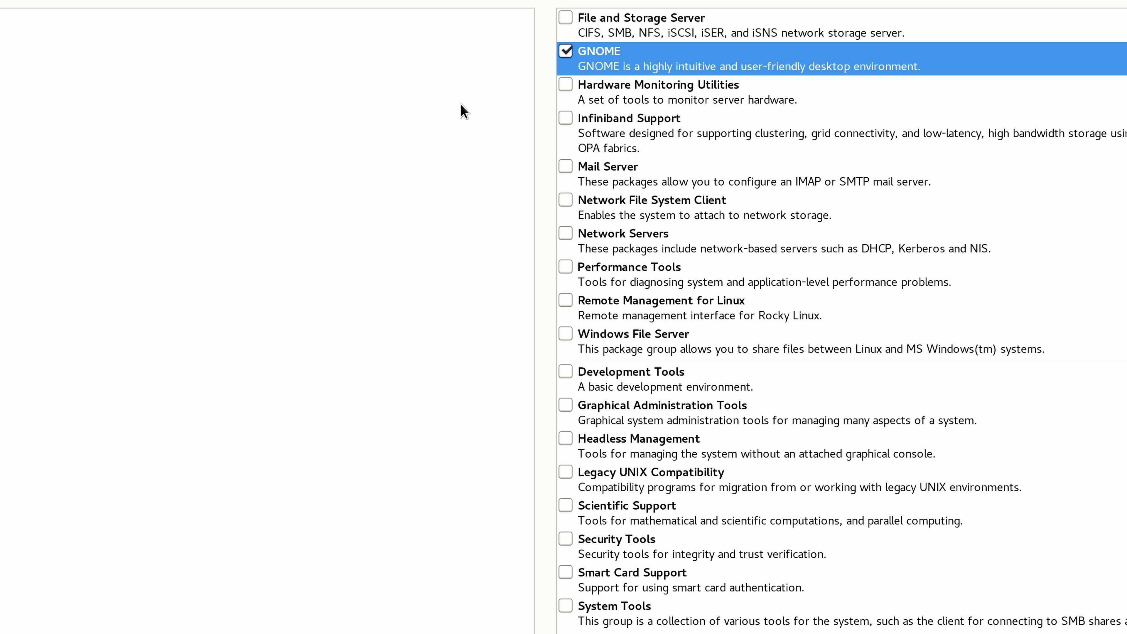
pyautogui.click(566, 267)
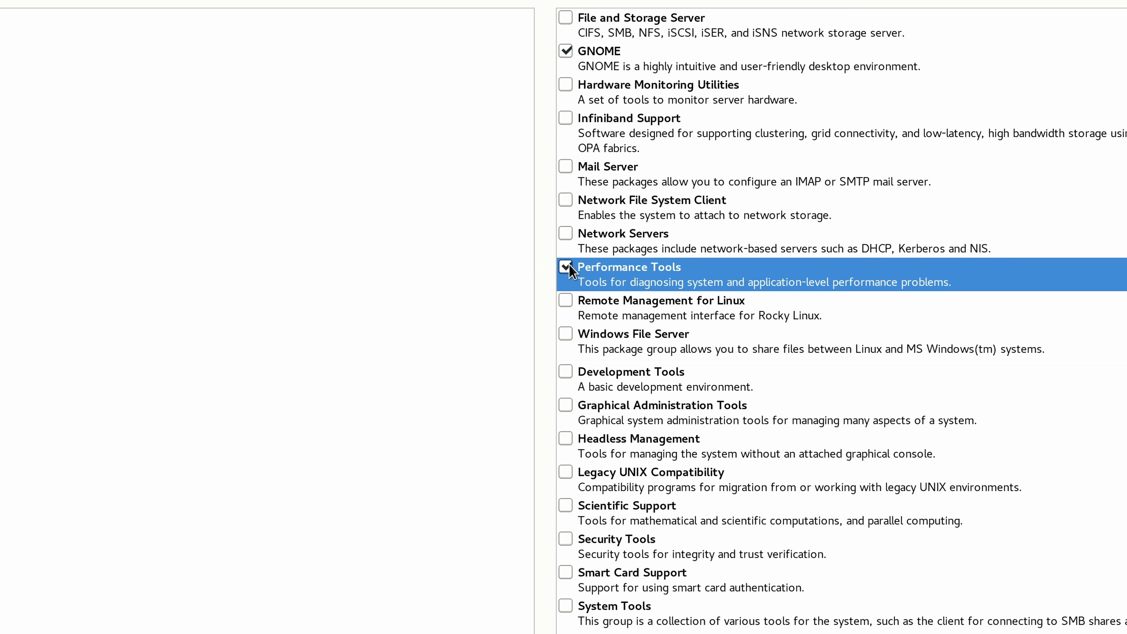
pyautogui.click(566, 539)
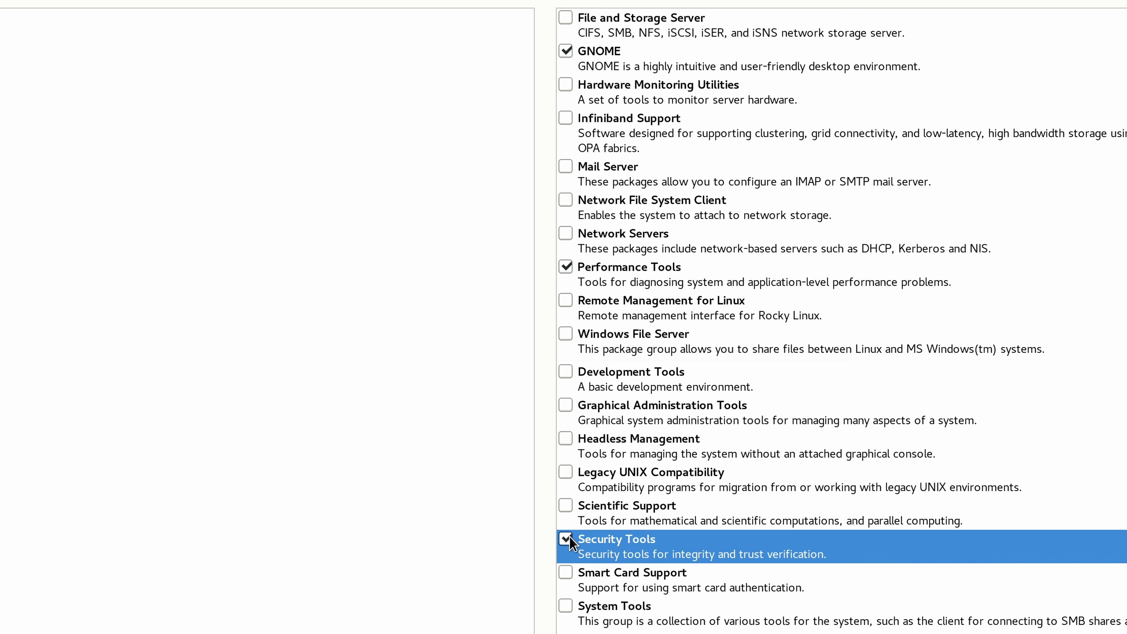
pyautogui.click(561, 598)
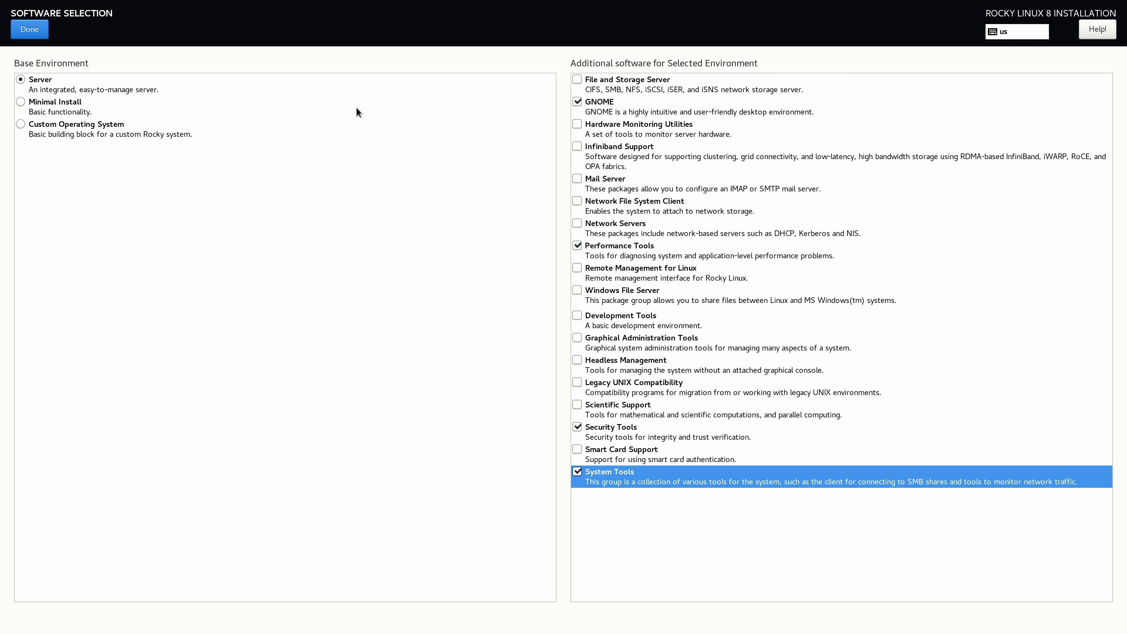
pyautogui.click(30, 35)
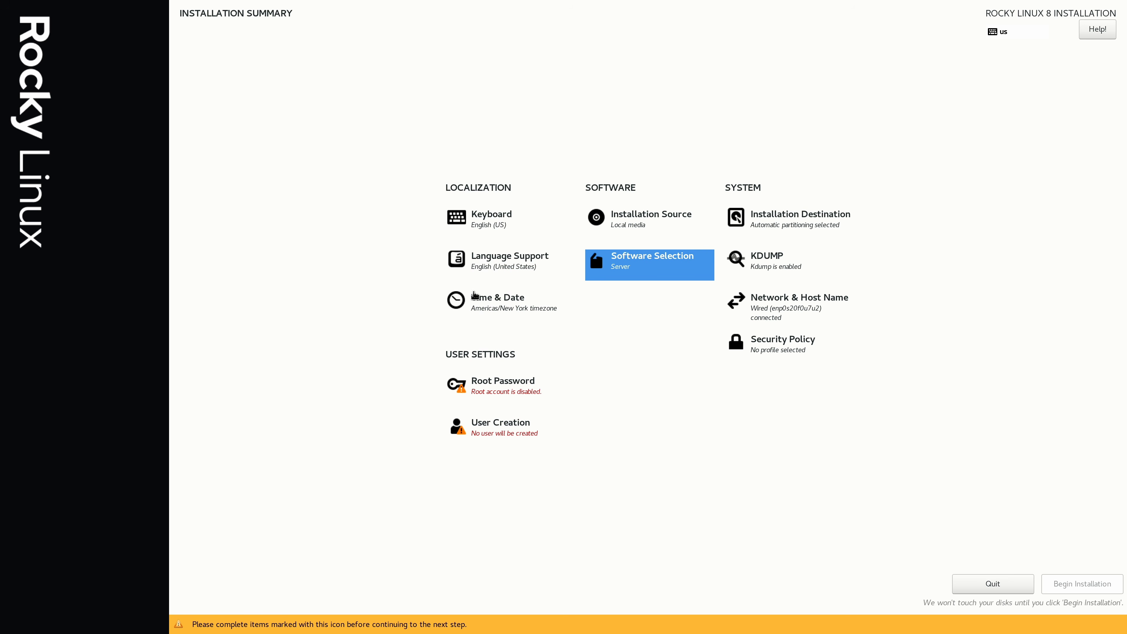
# Set the system time zone to Americas/Detroit.
pyautogui.click(489, 314)
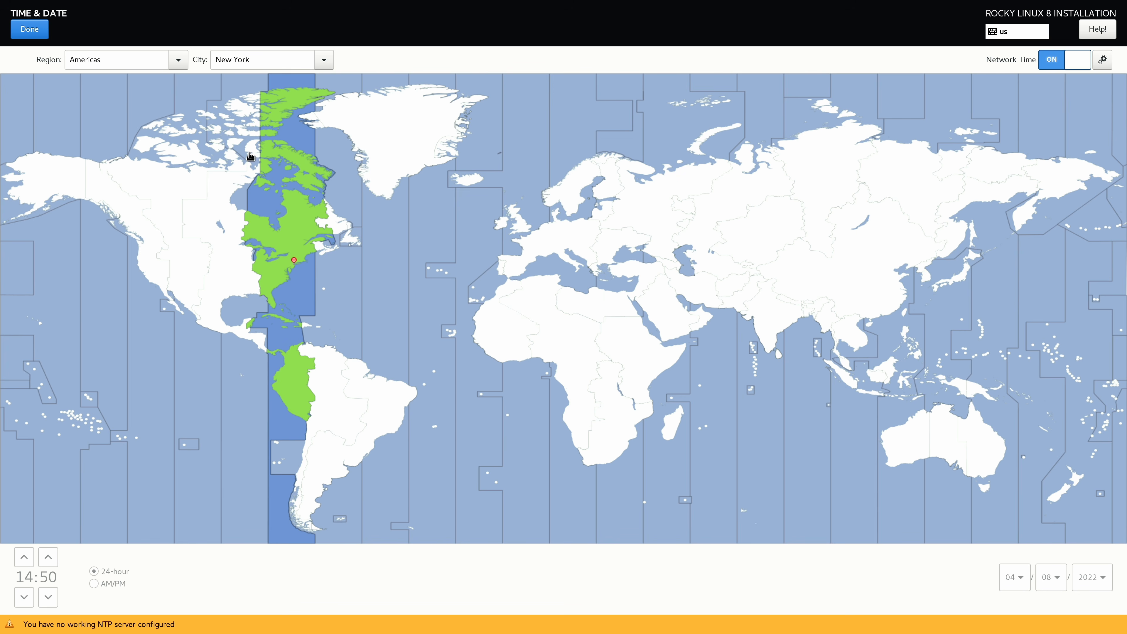
pyautogui.click(265, 263)
pyautogui.click(31, 35)
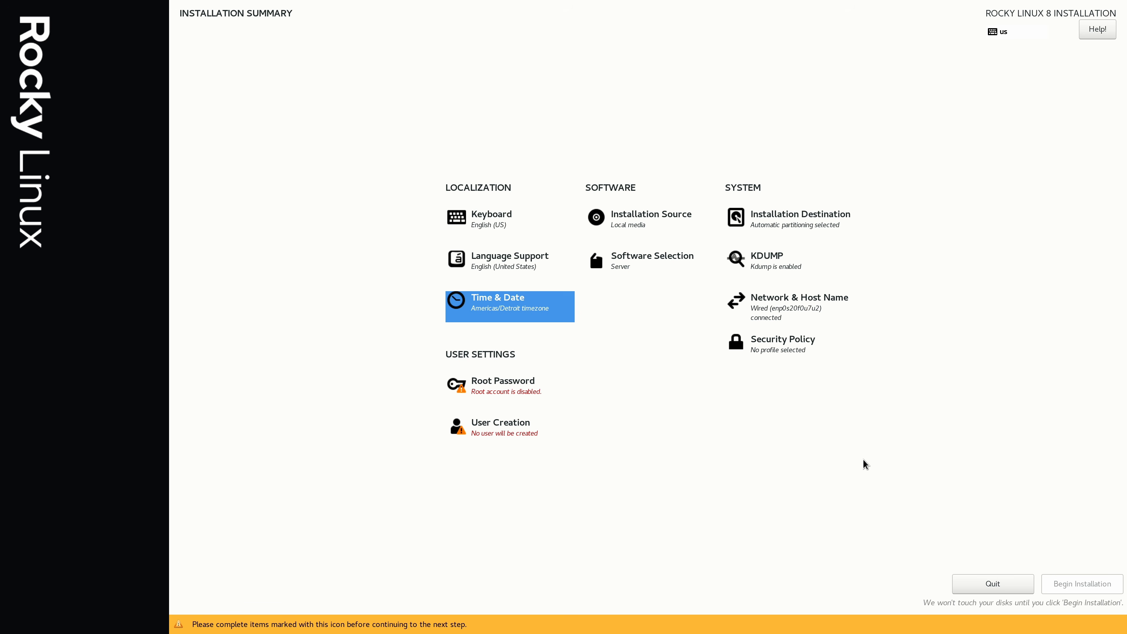
# Set and confirm the root account password.
pyautogui.click(506, 387)
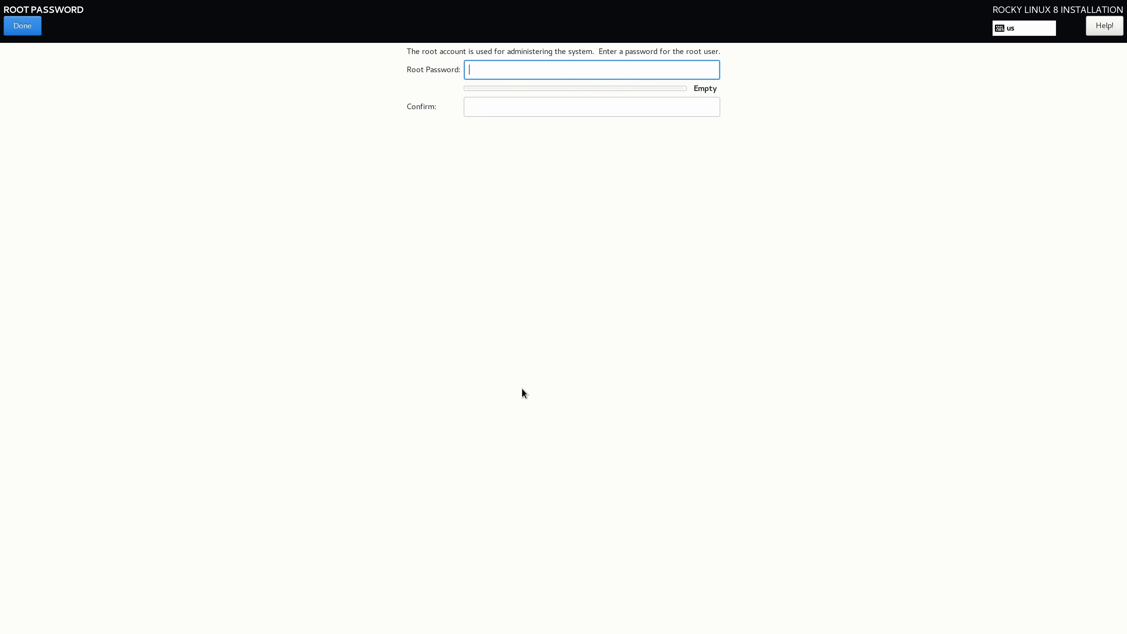
pyautogui.write('********')
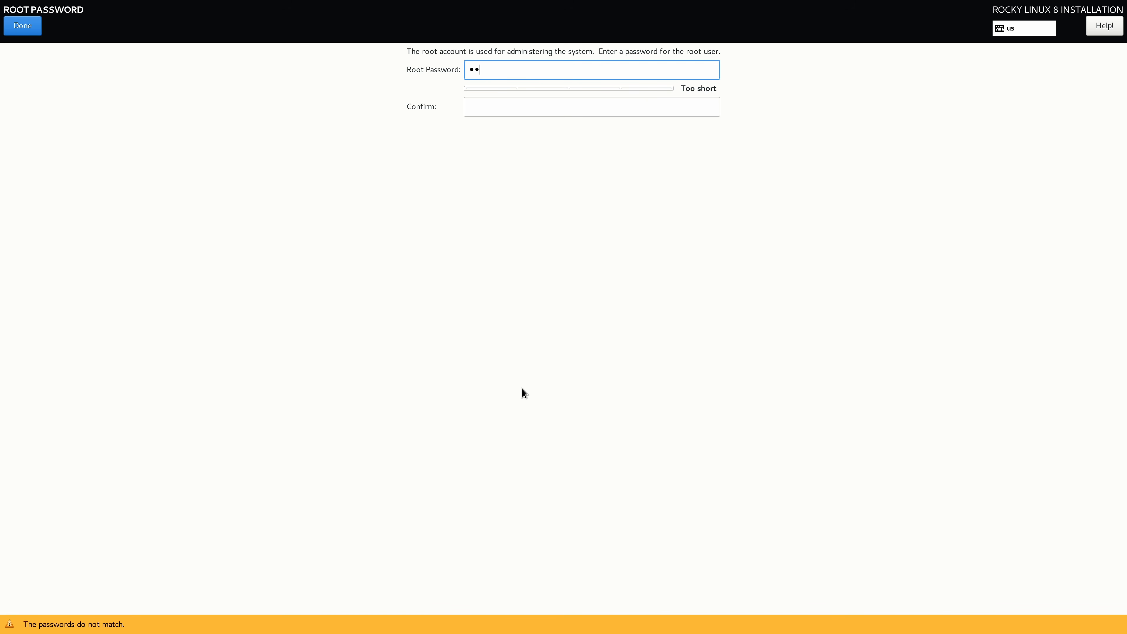
pyautogui.write('*')
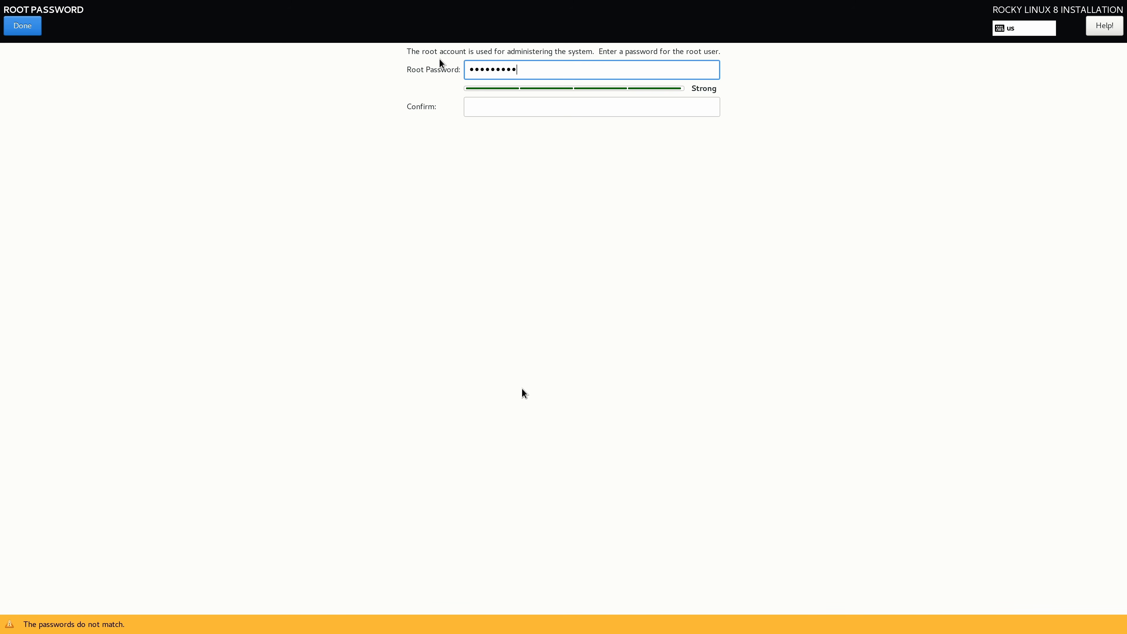
pyautogui.press('Tab')
pyautogui.write('******')
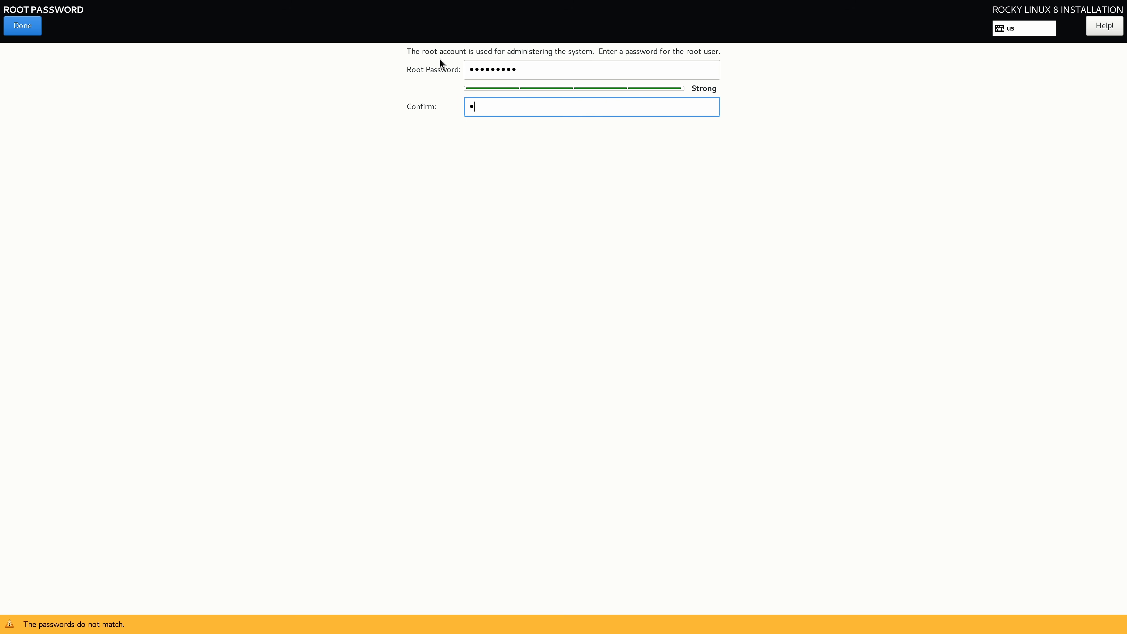
pyautogui.write('***')
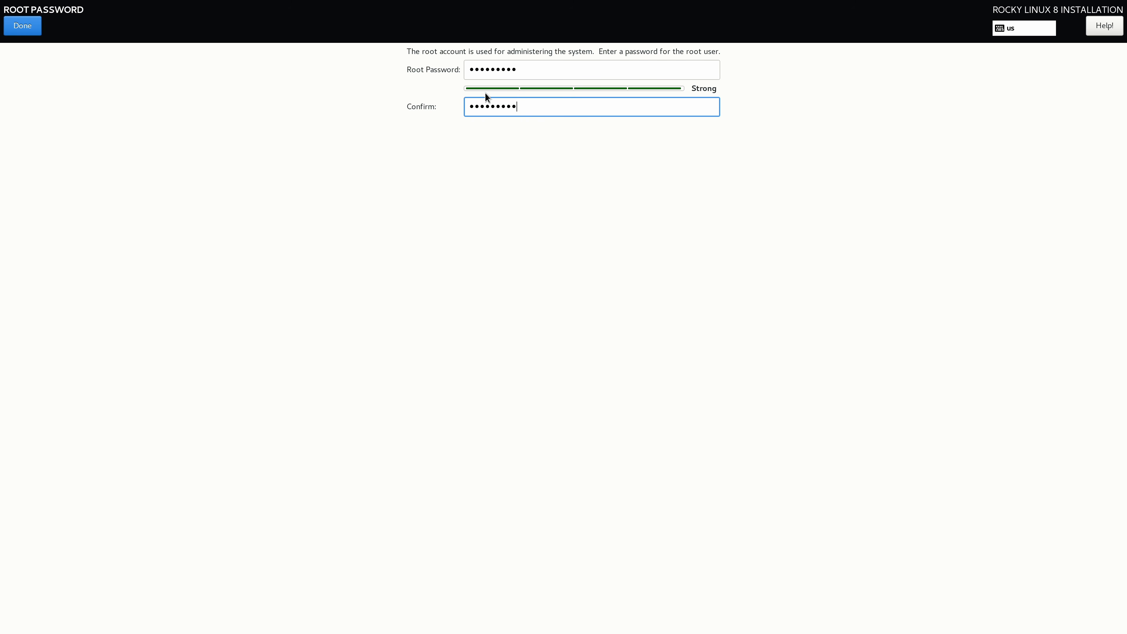
pyautogui.click(19, 29)
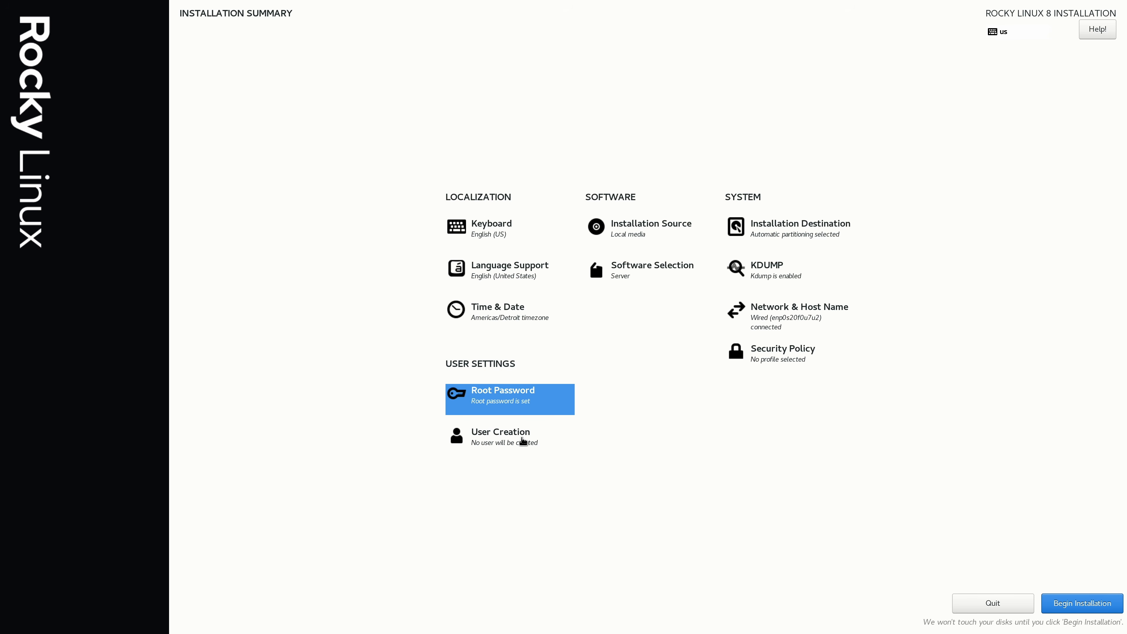
# Create an administrator user account, entering the user's full name and entering and confirming the required account password.
pyautogui.click(522, 441)
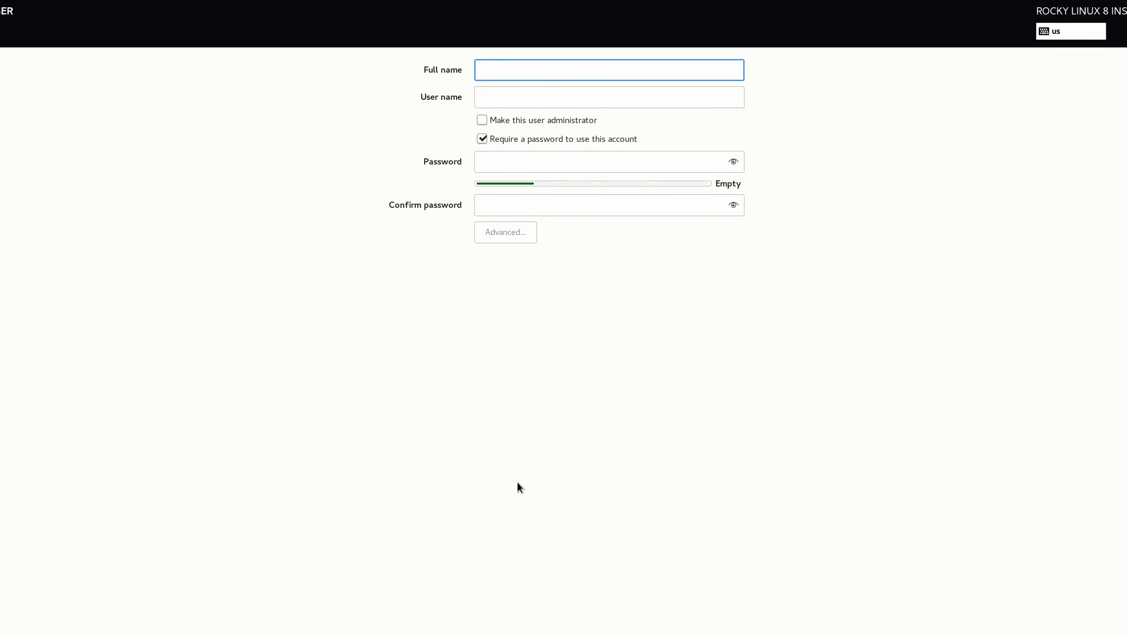
pyautogui.write('jay')
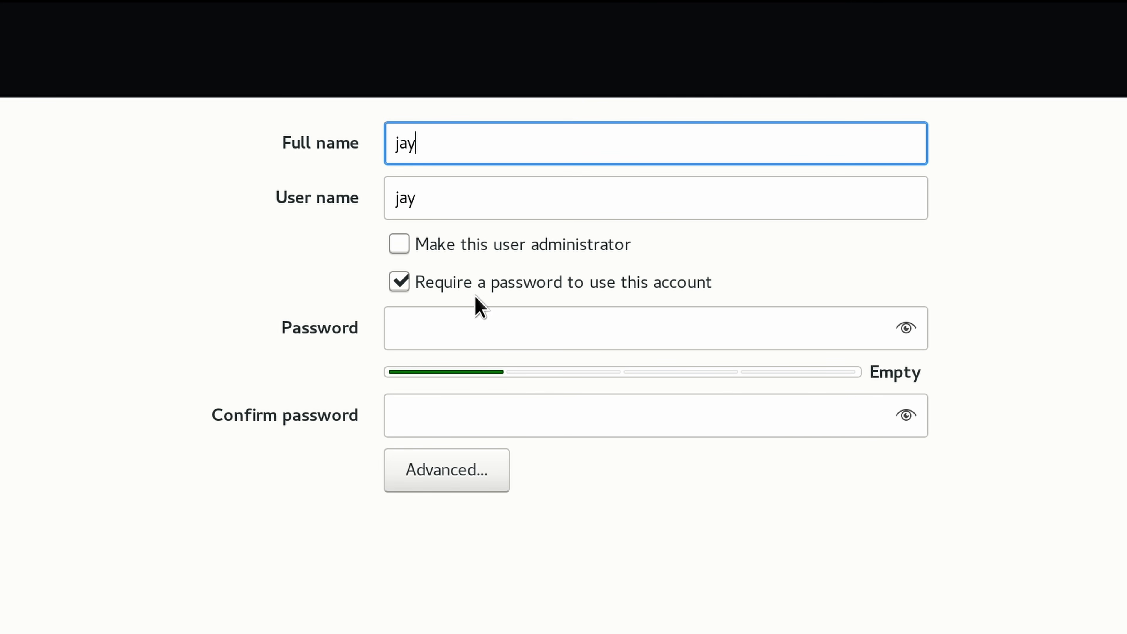
pyautogui.click(417, 247)
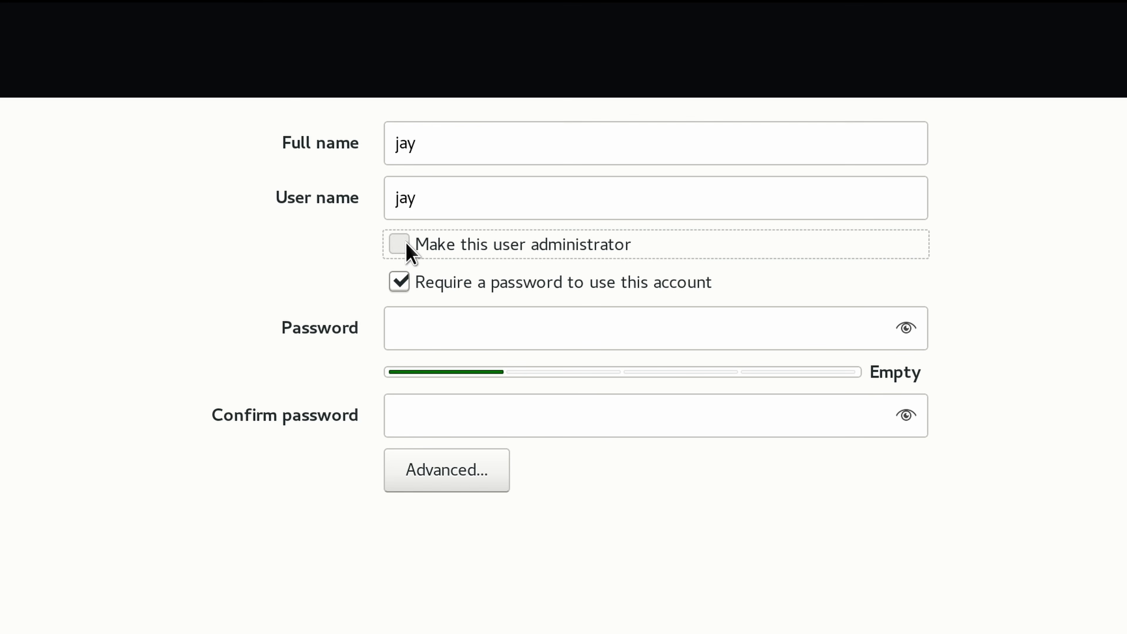
pyautogui.click(425, 332)
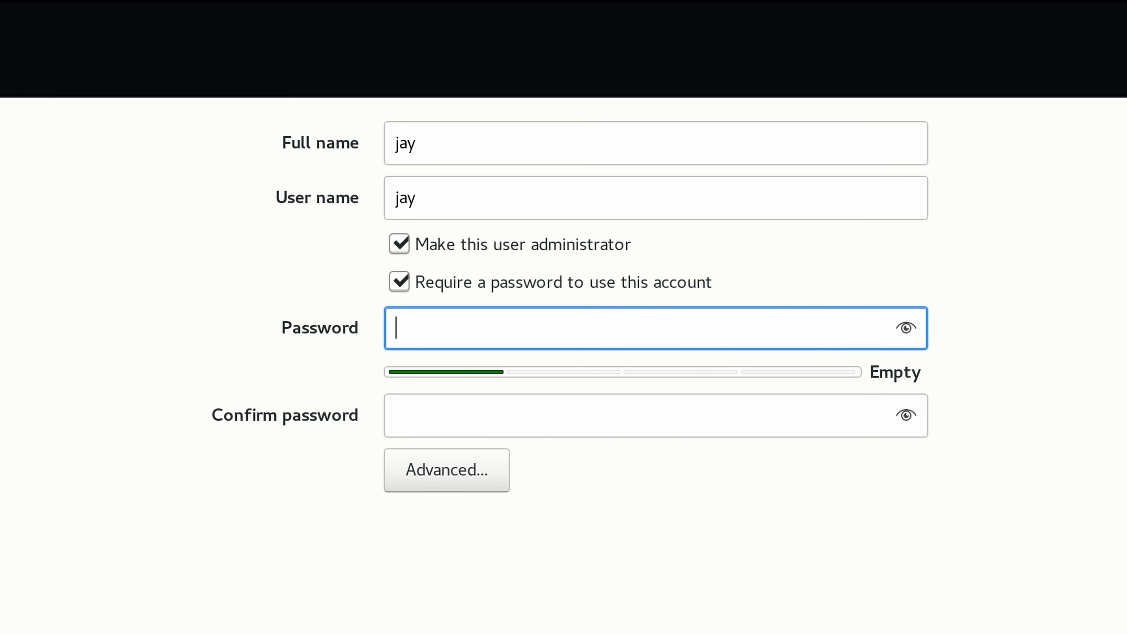
pyautogui.write('••••••••••')
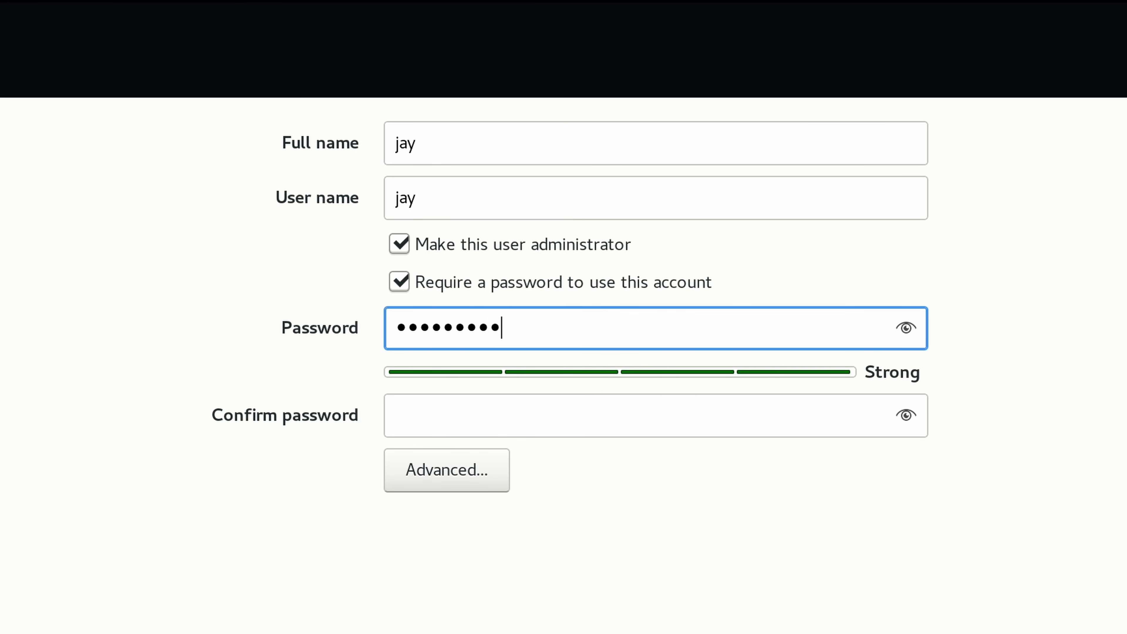
pyautogui.press('Tab')
pyautogui.write('••••••••••')
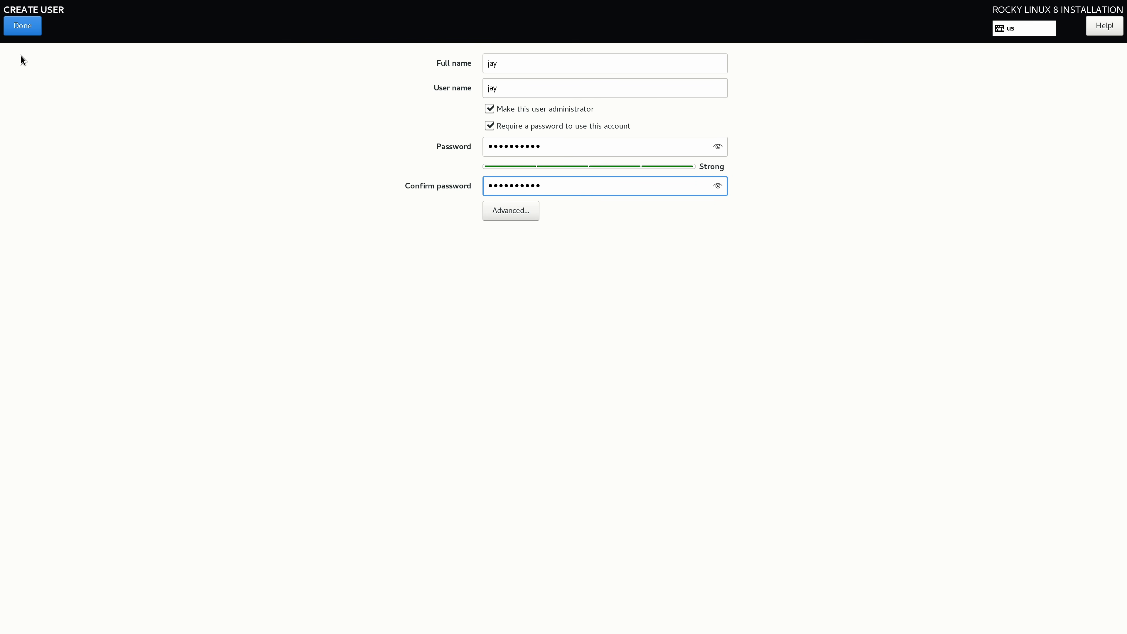
pyautogui.click(16, 33)
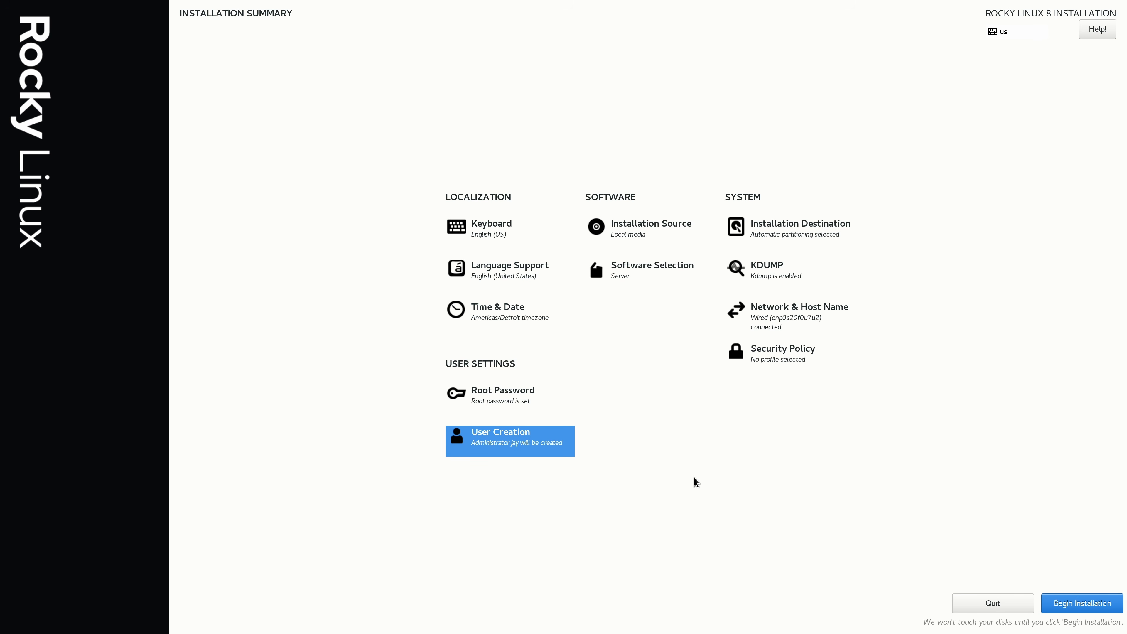
# Begin the Rocky Linux installation and reboot the system once it completes.
pyautogui.click(1078, 604)
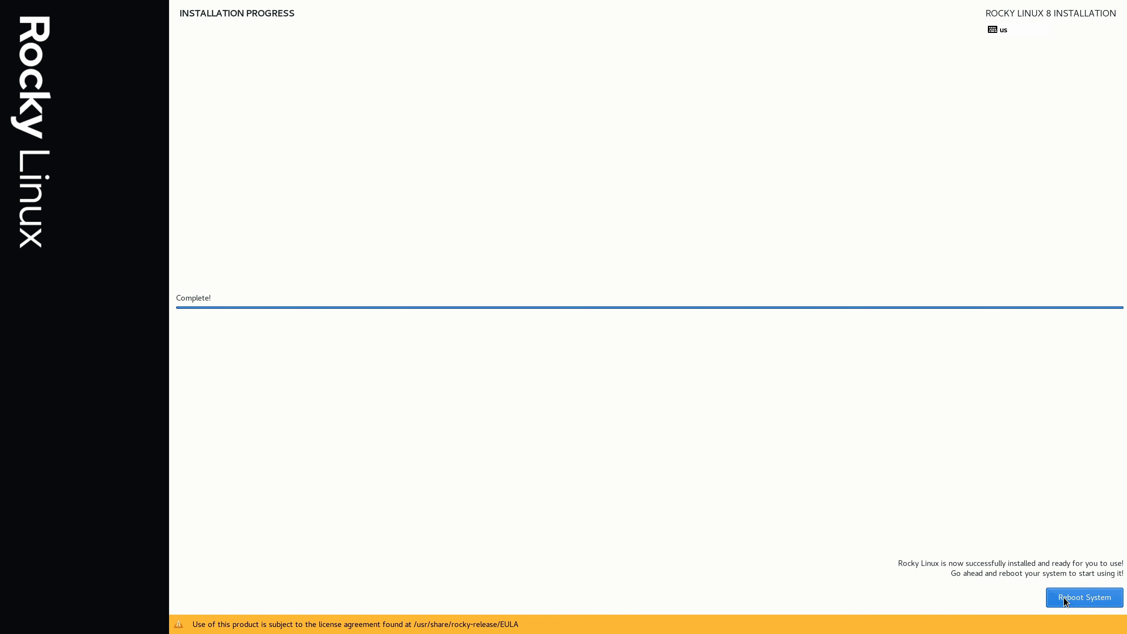
pyautogui.click(1021, 544)
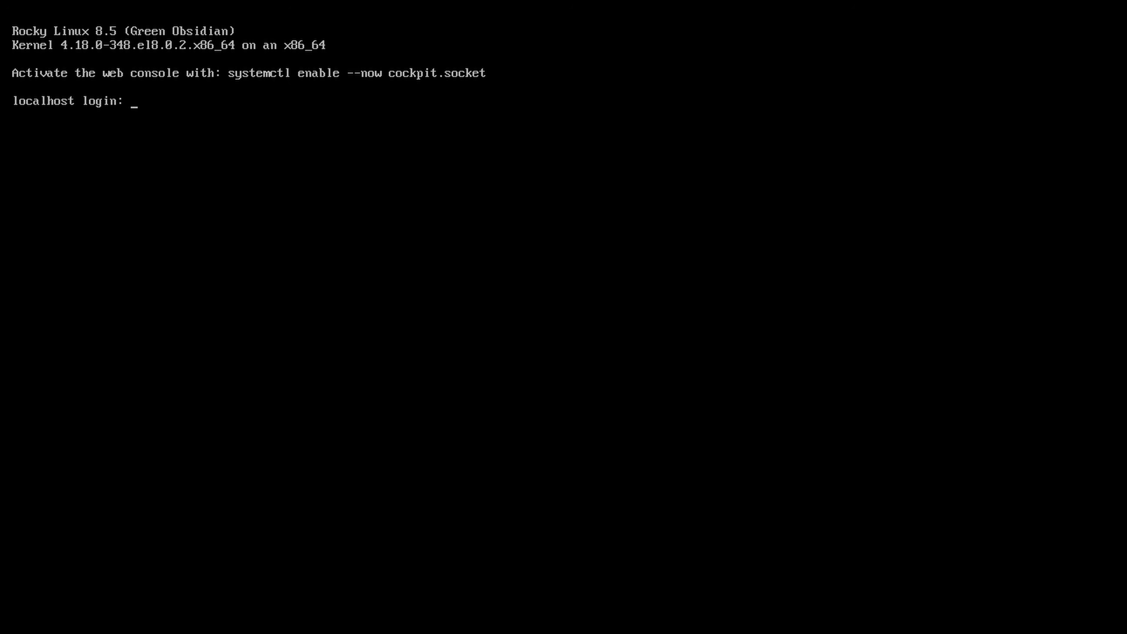
# Log in at the text console as root with the root account password.
pyautogui.write('root')
pyautogui.press('Return')
pyautogui.press('Return')
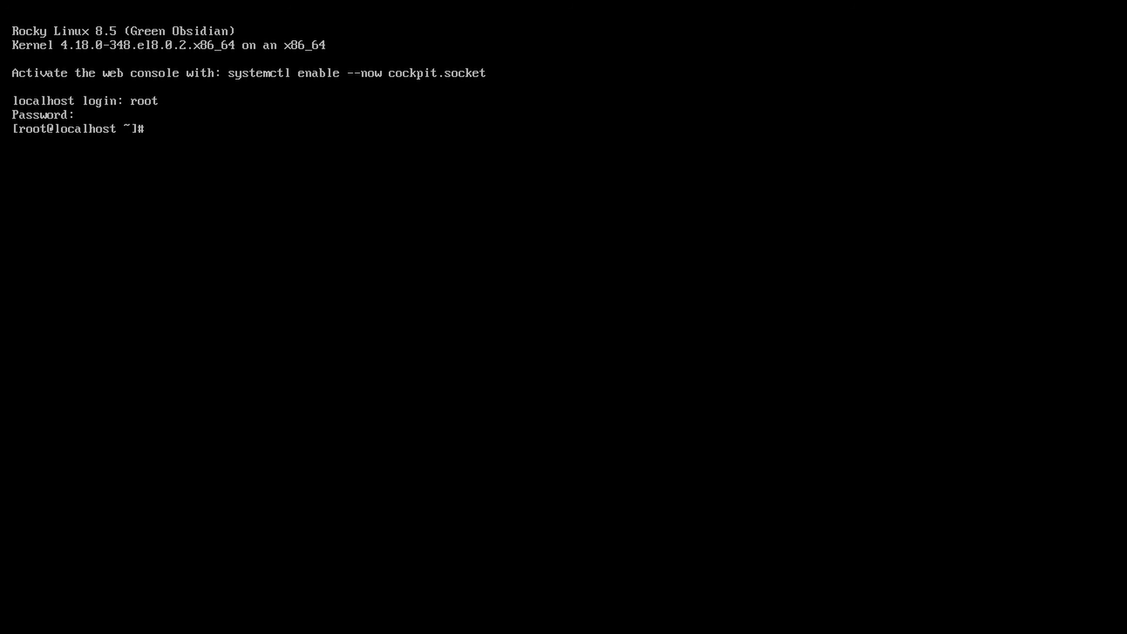
# Check the network interfaces and IP addresses with ip addr show, and clear the terminal.
pyautogui.write('ip addr show')
pyautogui.press('Return')
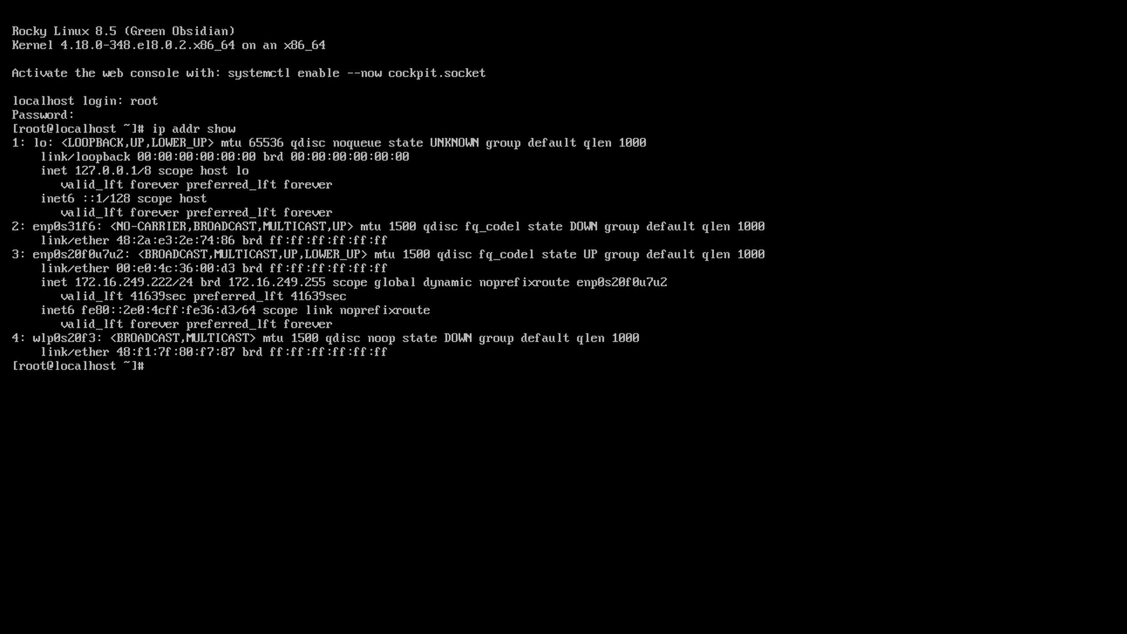
pyautogui.hotkey('ctrl', 'l')
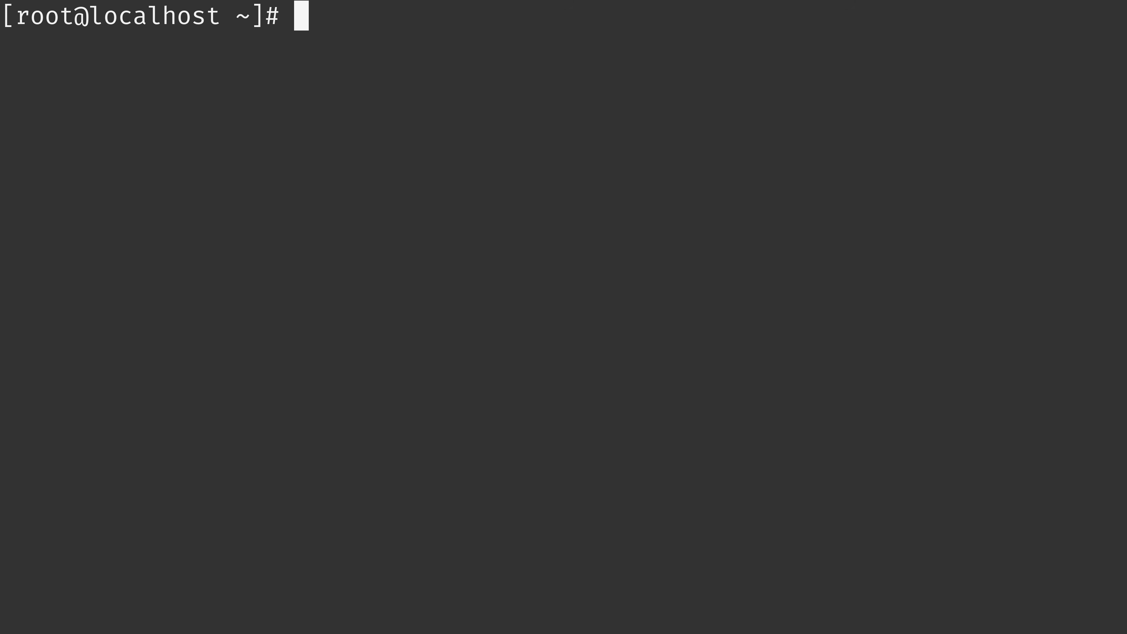
# Install the "Server with GUI" package group using dnf groupinstall, accepting the package transaction and the GPG key import.
pyautogui.write('dnf group')
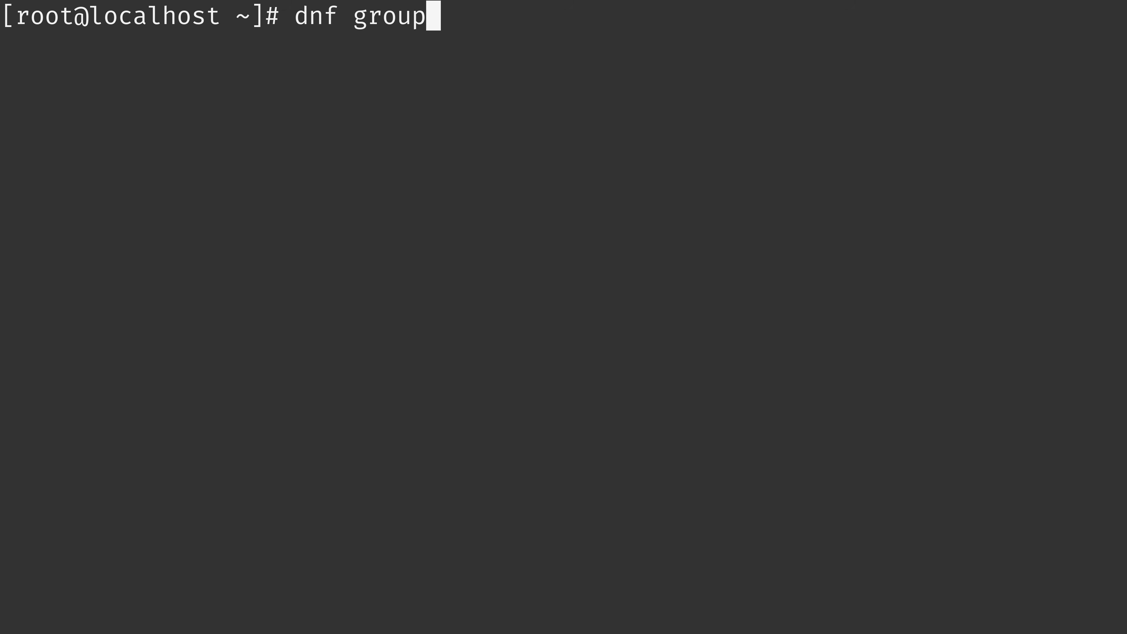
pyautogui.write('install "Serv')
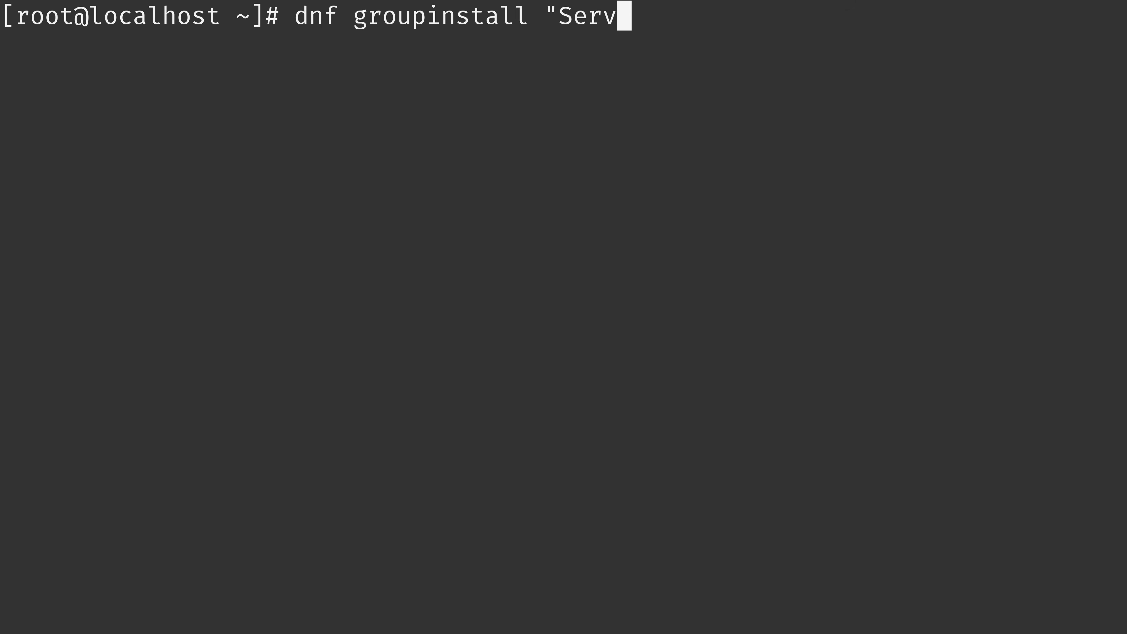
pyautogui.write('er with GUI"')
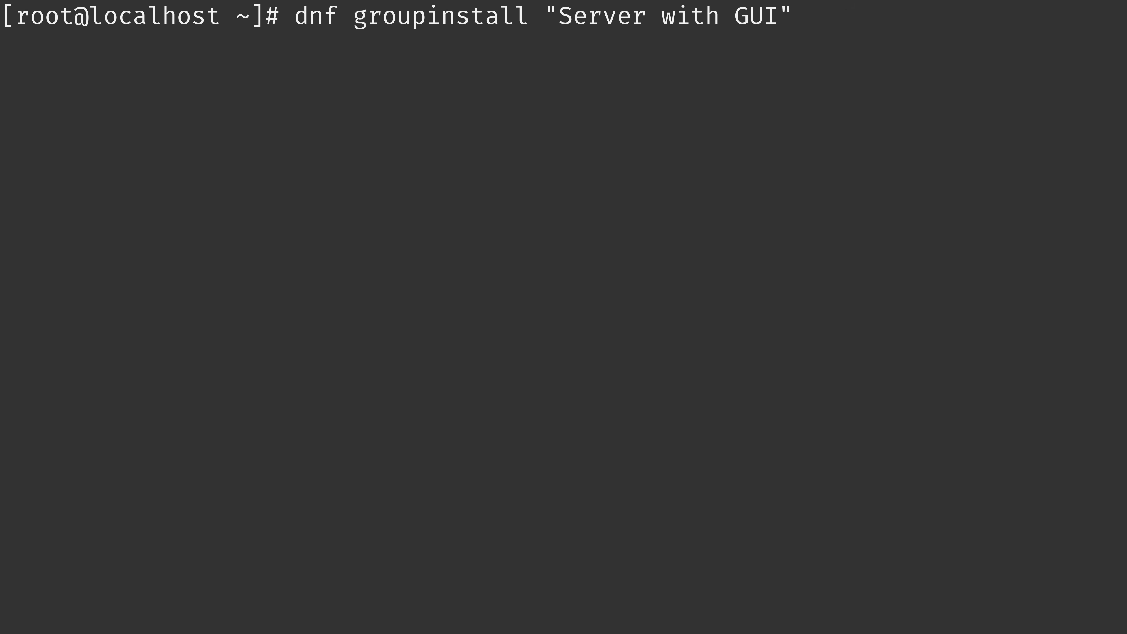
pyautogui.press('Return')
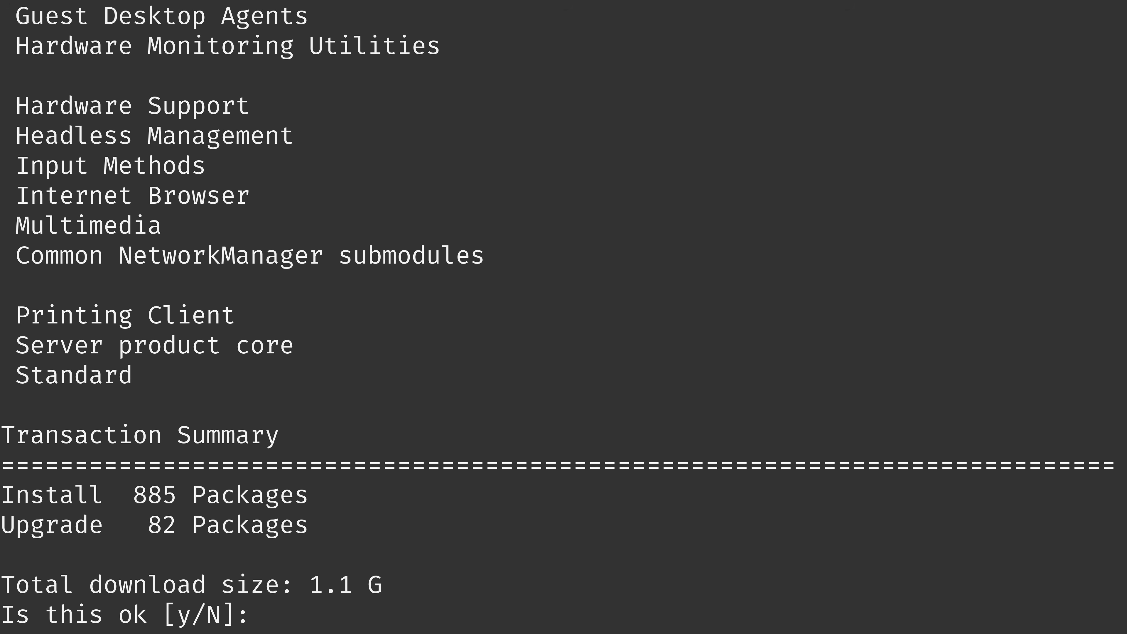
pyautogui.write('y')
pyautogui.press('Return')
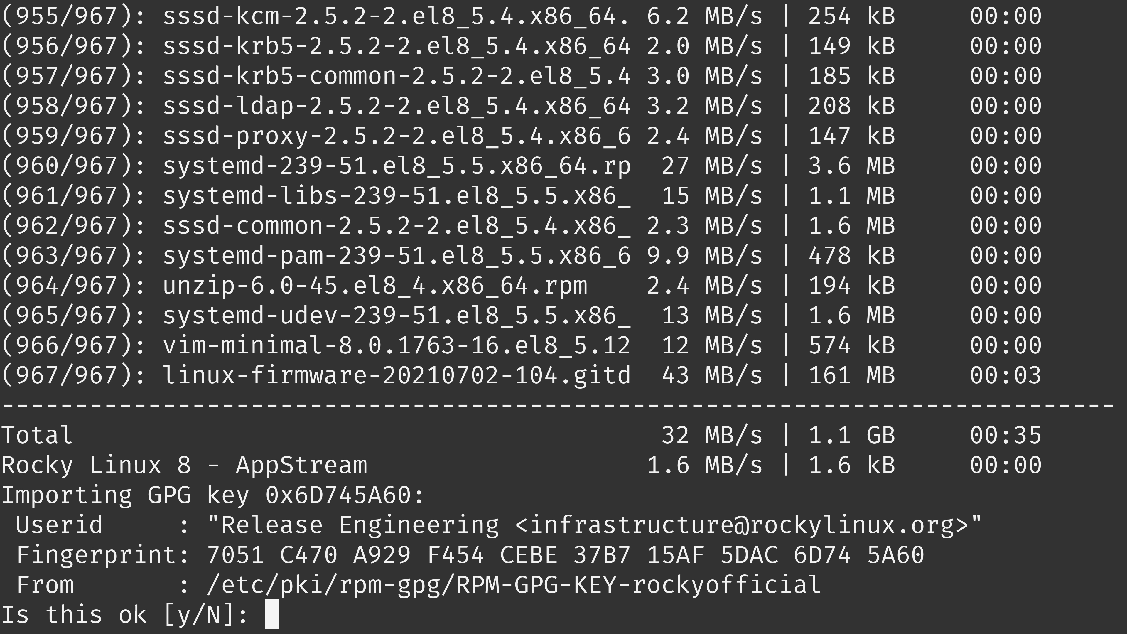
pyautogui.write('y')
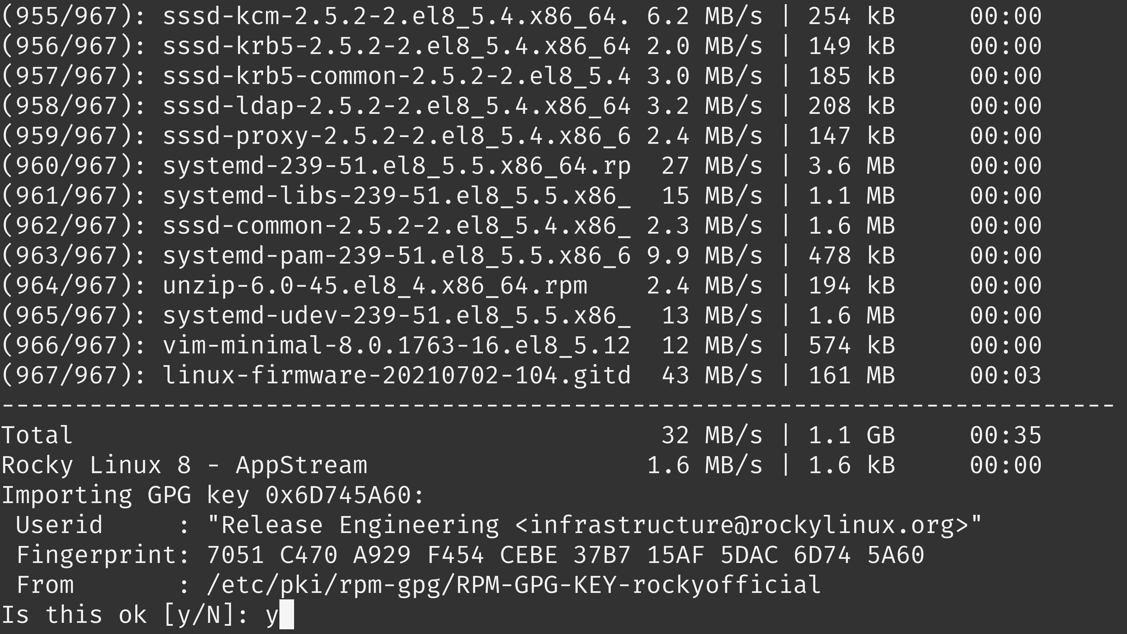
pyautogui.press('Return')
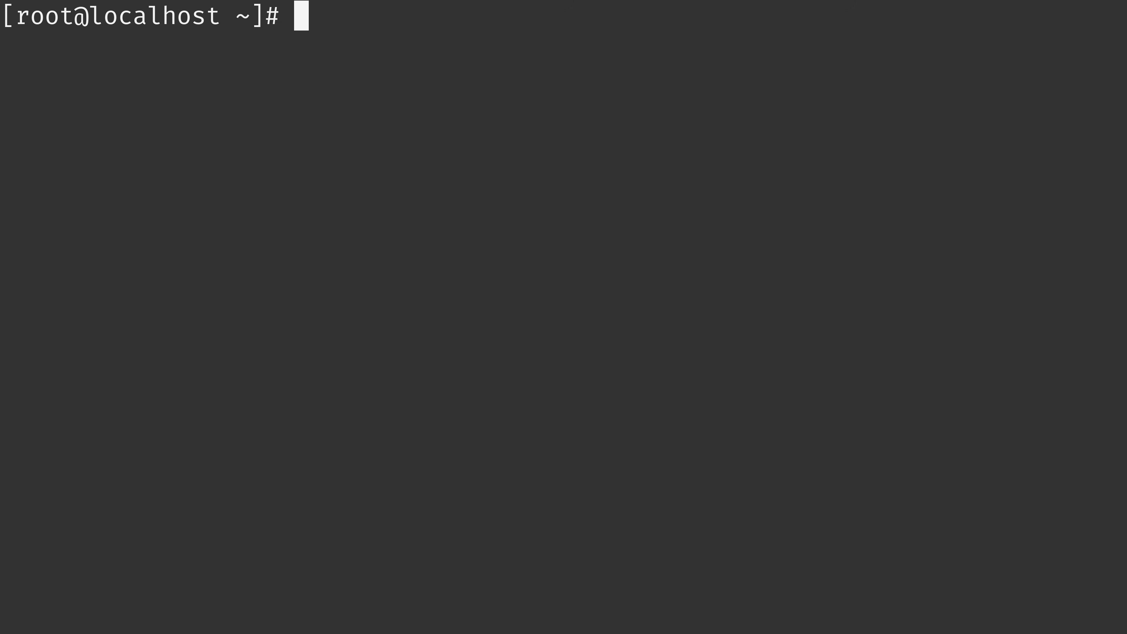
# Make graphical.target the default boot target with systemctl set-default and reboot the system.
pyautogui.write('systemc')
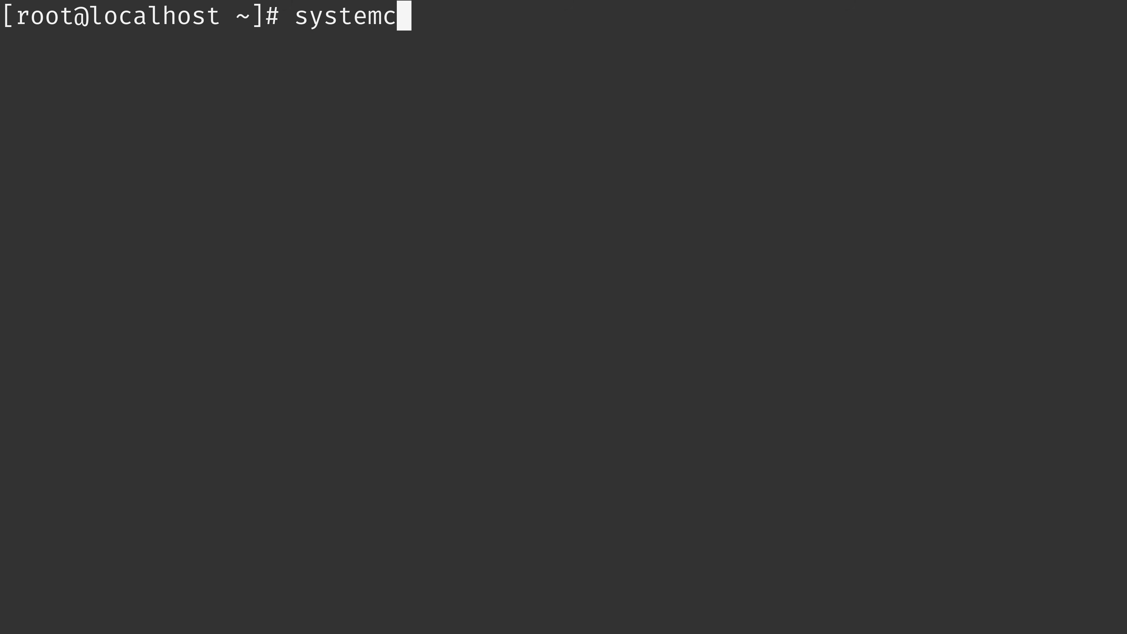
pyautogui.write('tl set-d')
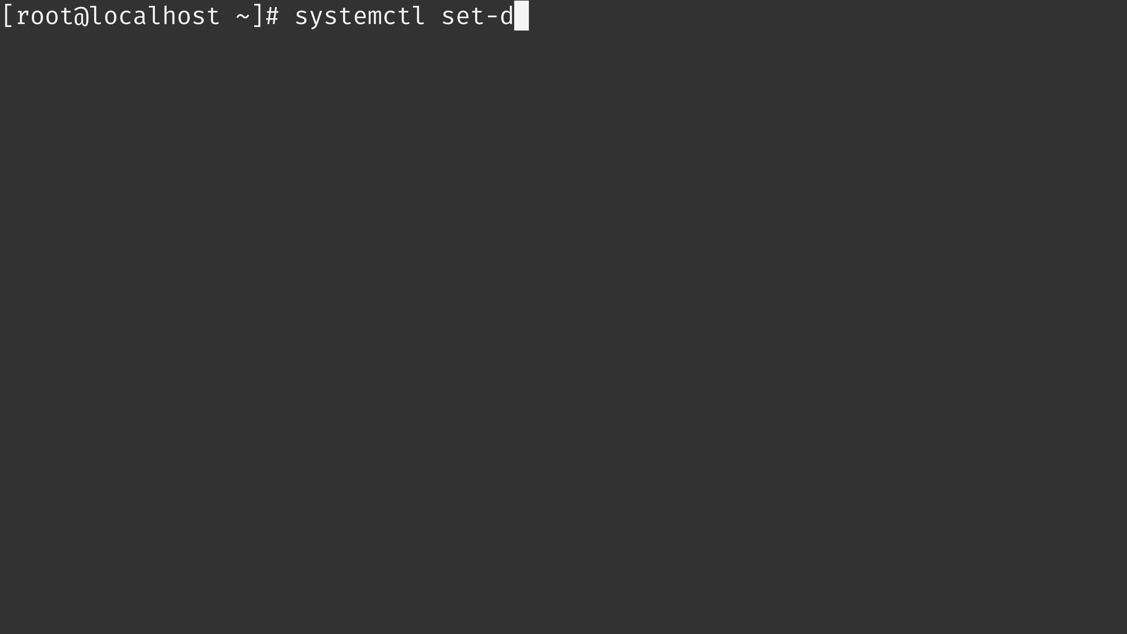
pyautogui.write('efault grap')
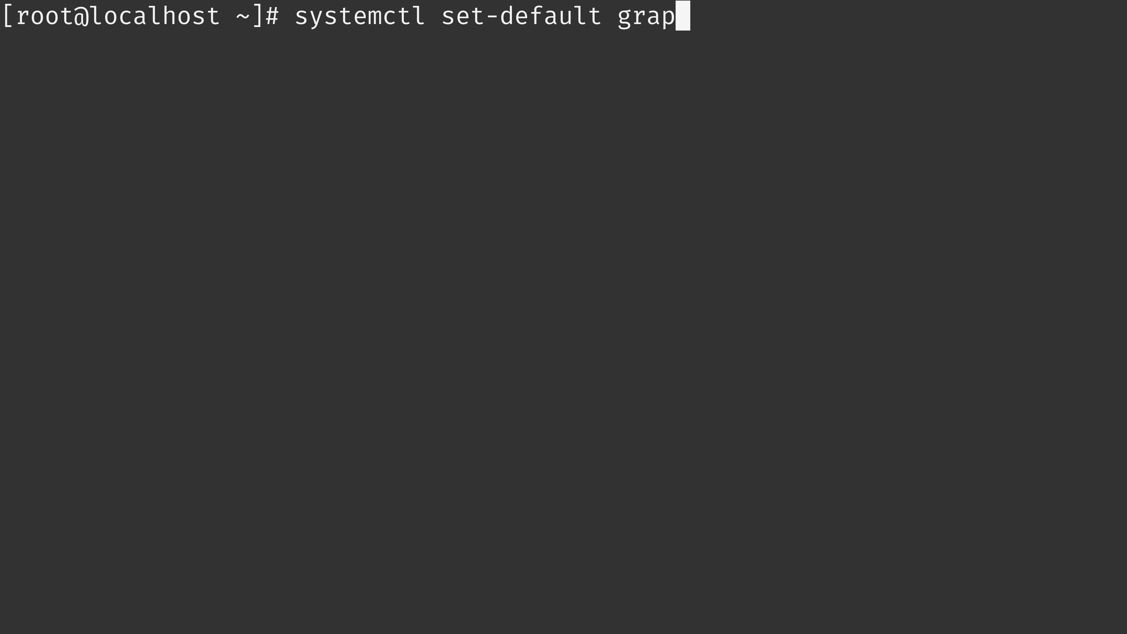
pyautogui.write('hical.target')
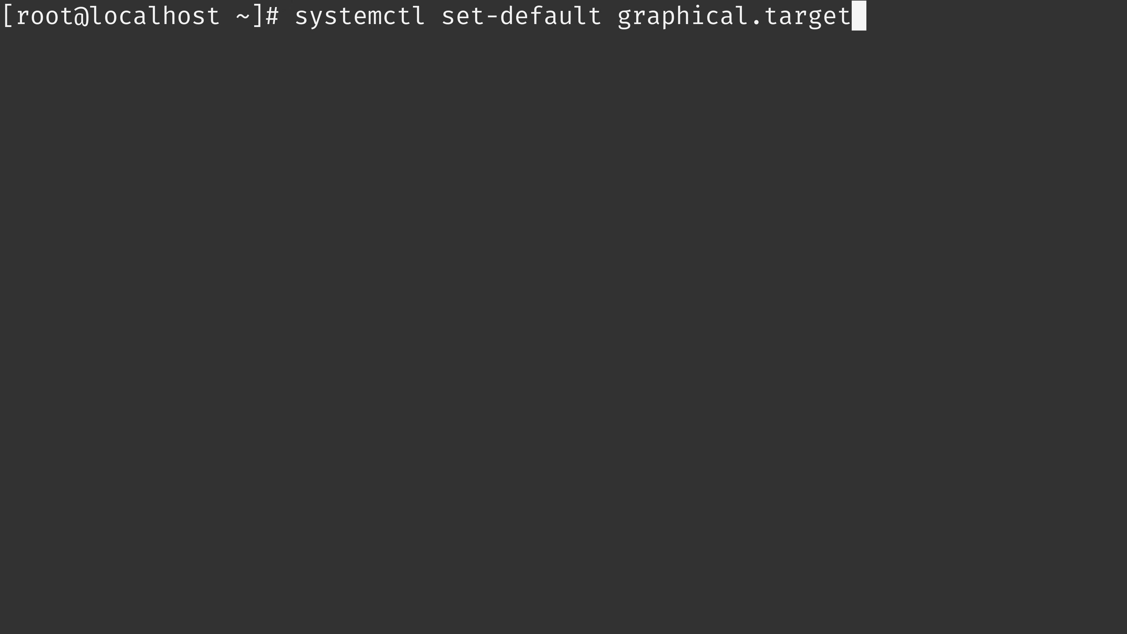
pyautogui.press('Return')
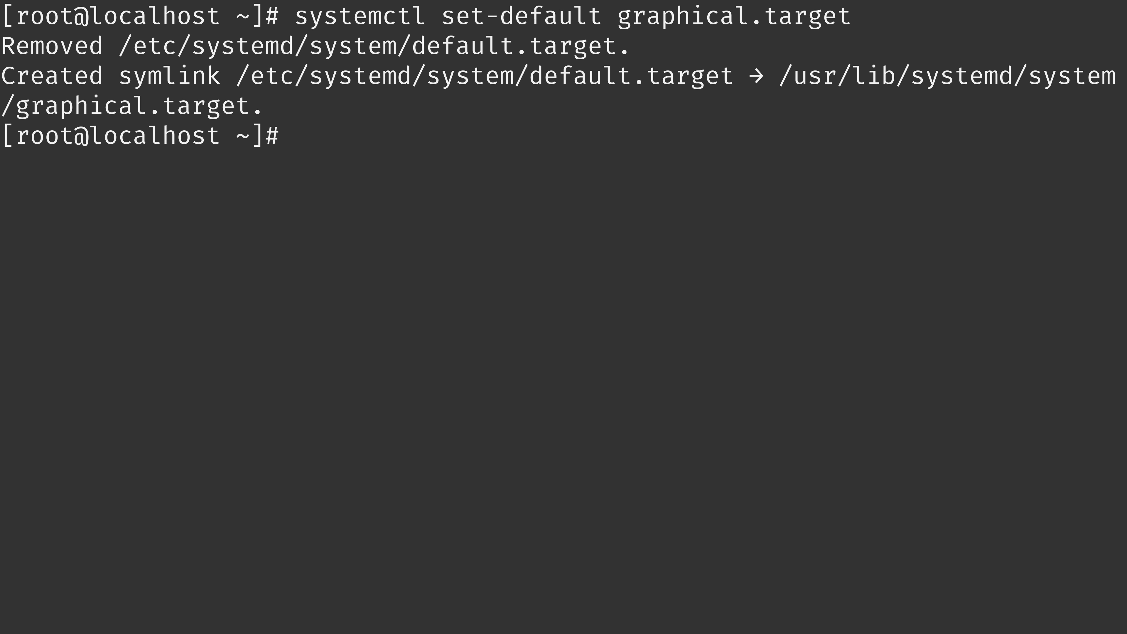
pyautogui.write('reboot')
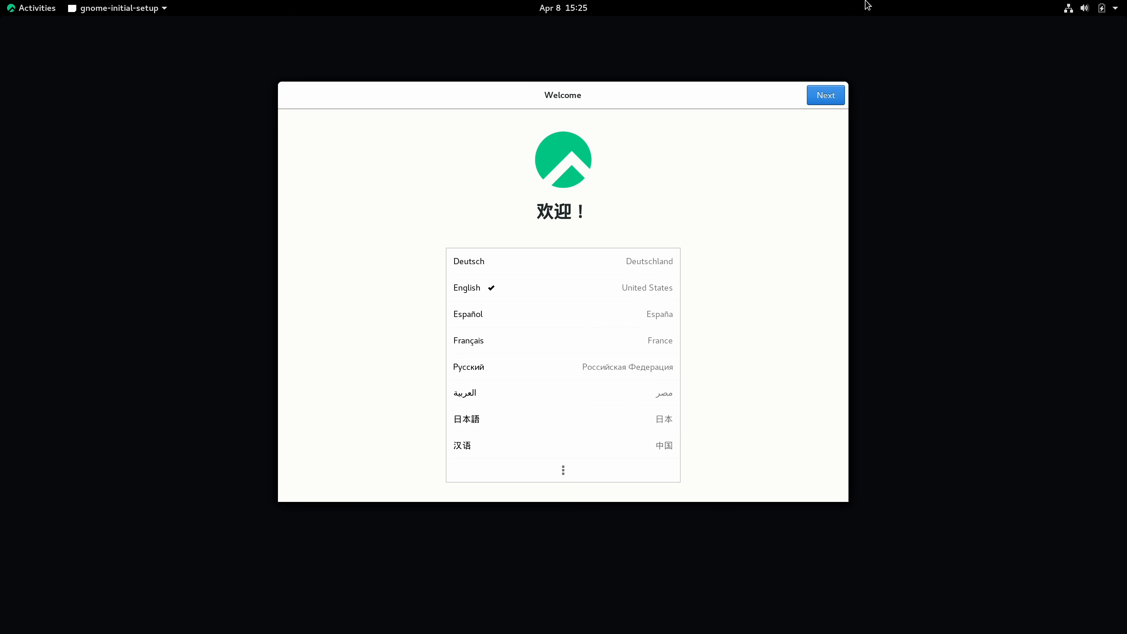
# Complete the initial setup with English, the English (US) keyboard and Location Services on, skipping Wi-Fi and online accounts.
pyautogui.click(827, 95)
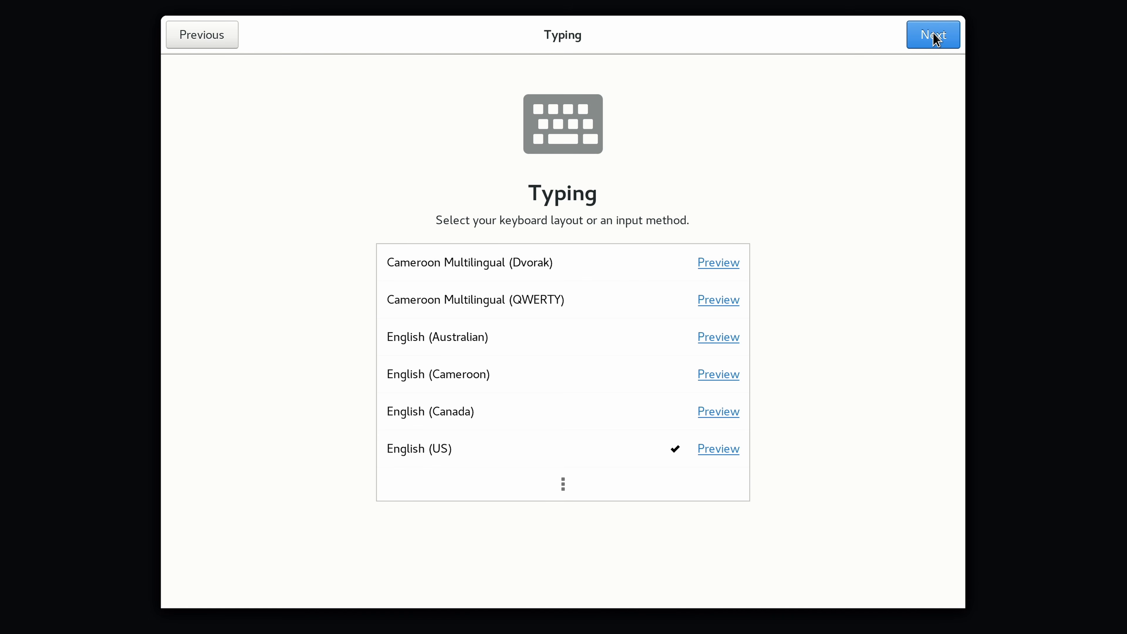
pyautogui.click(935, 37)
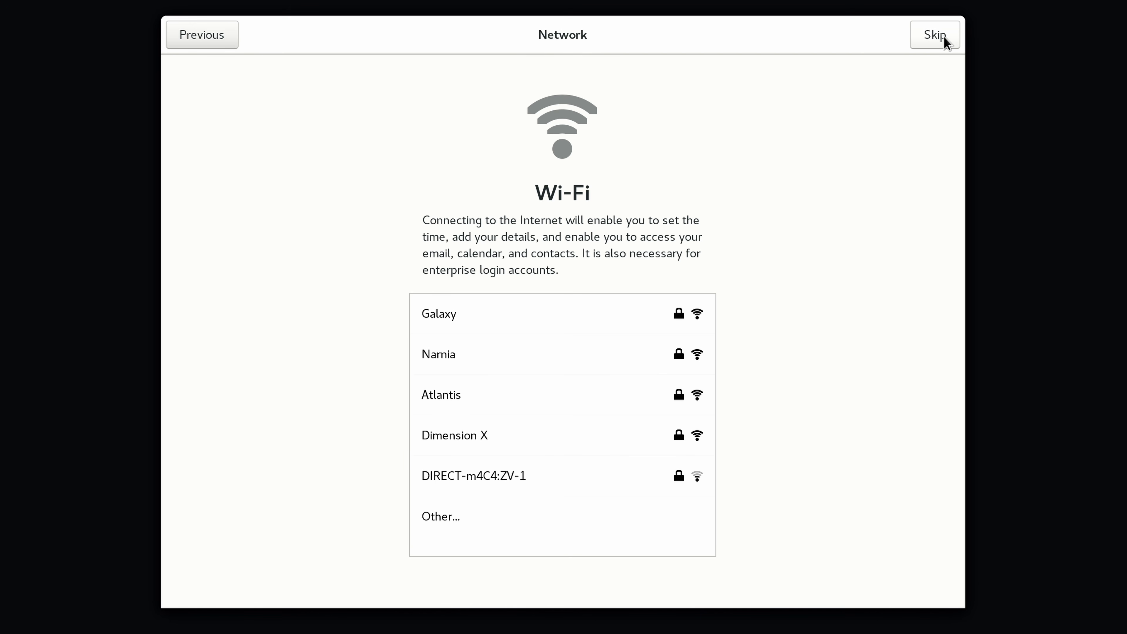
pyautogui.click(934, 34)
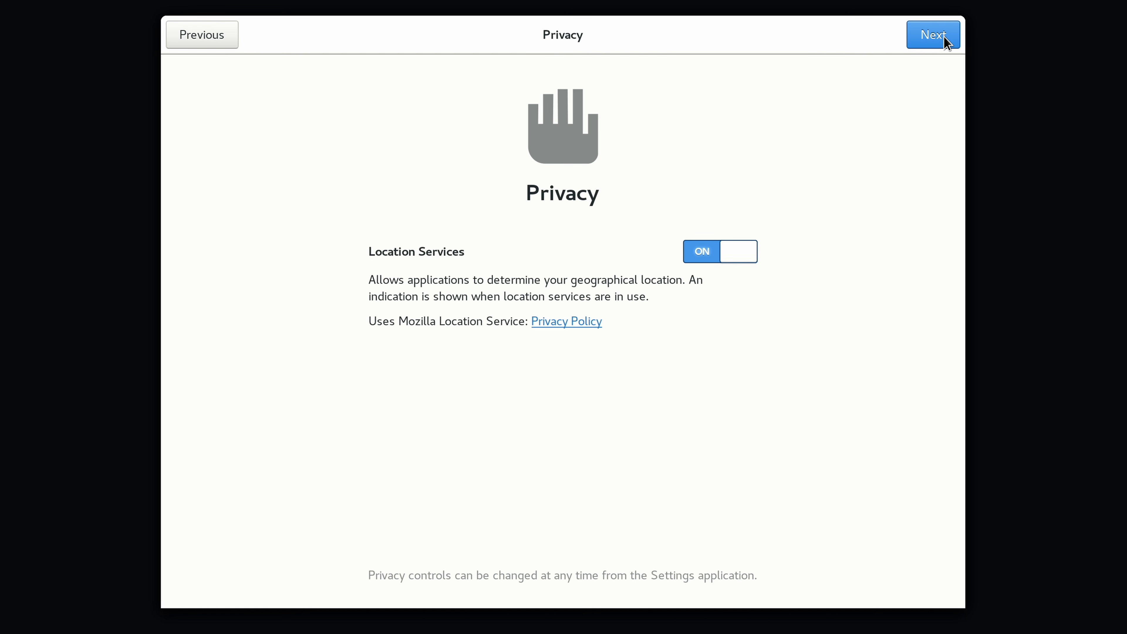
pyautogui.click(944, 35)
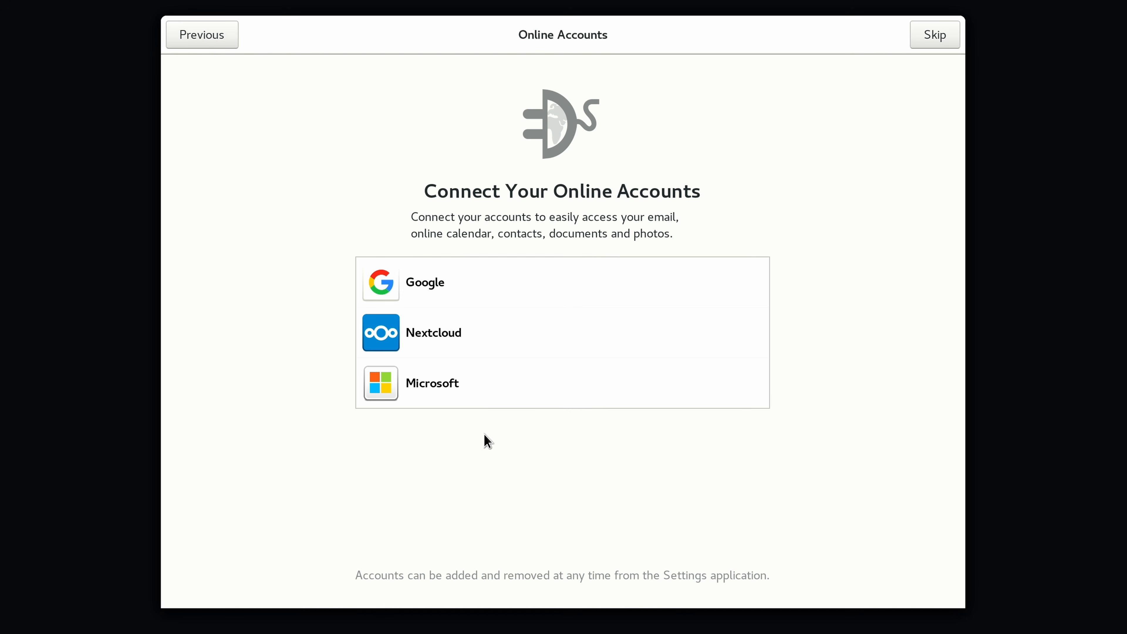
pyautogui.click(937, 33)
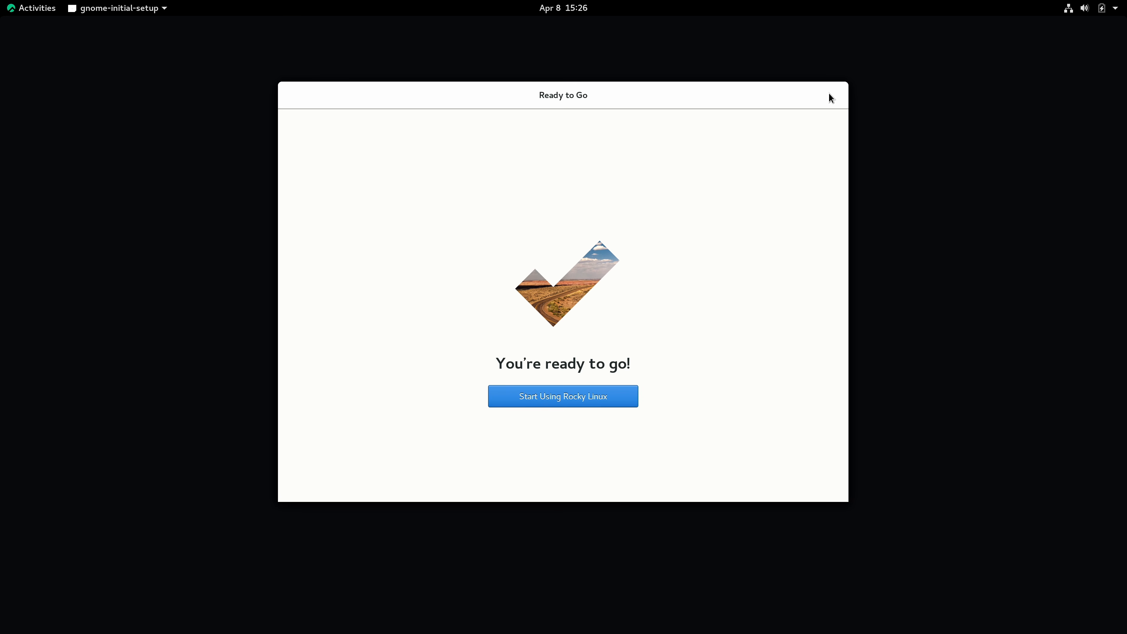
pyautogui.click(604, 401)
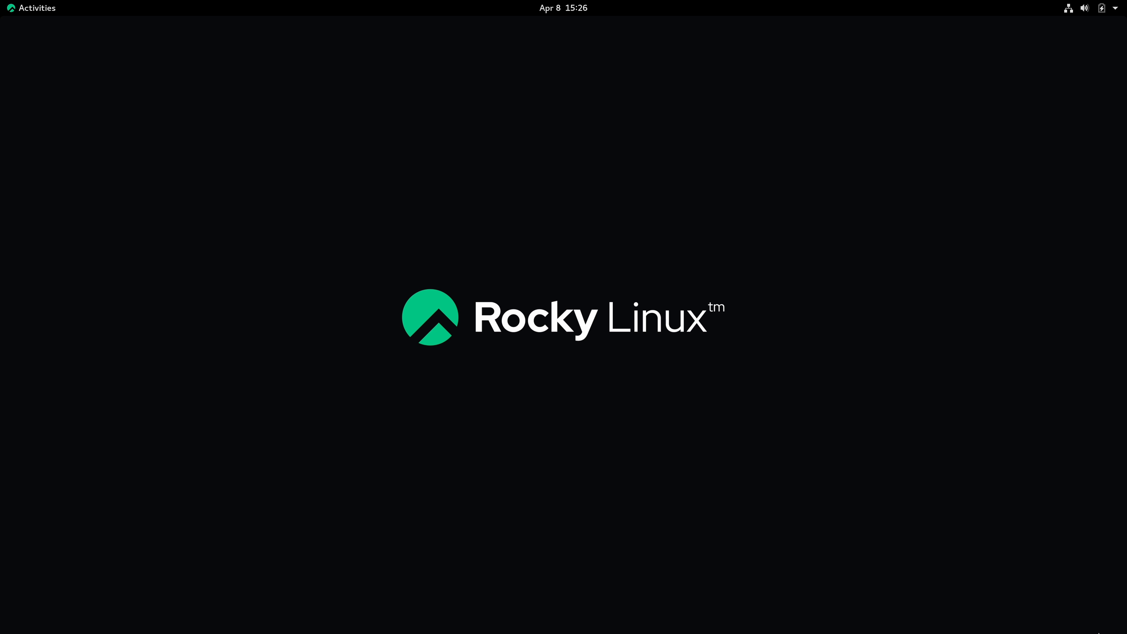